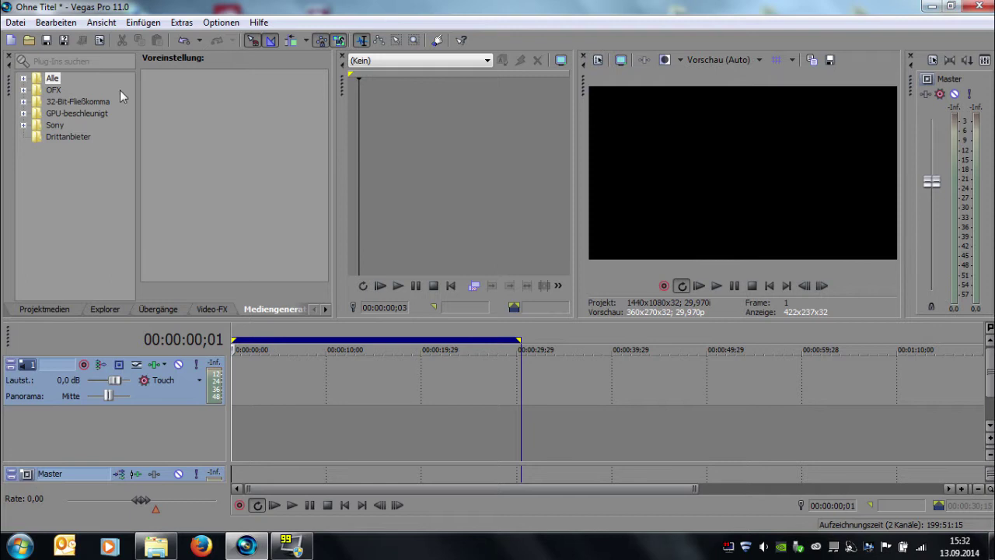
- Start a new project and discard changes to the untitled one
left_click(21, 24)
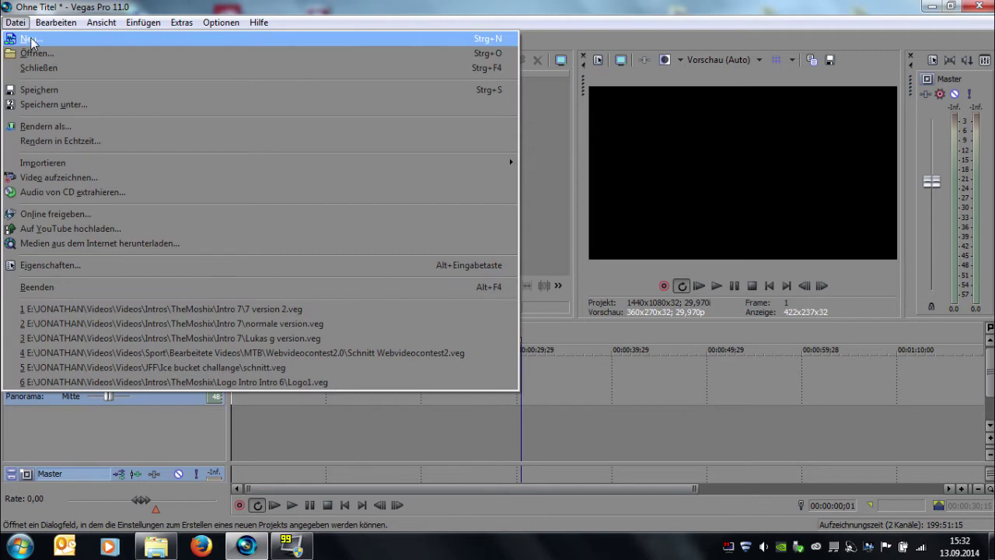
left_click(31, 39)
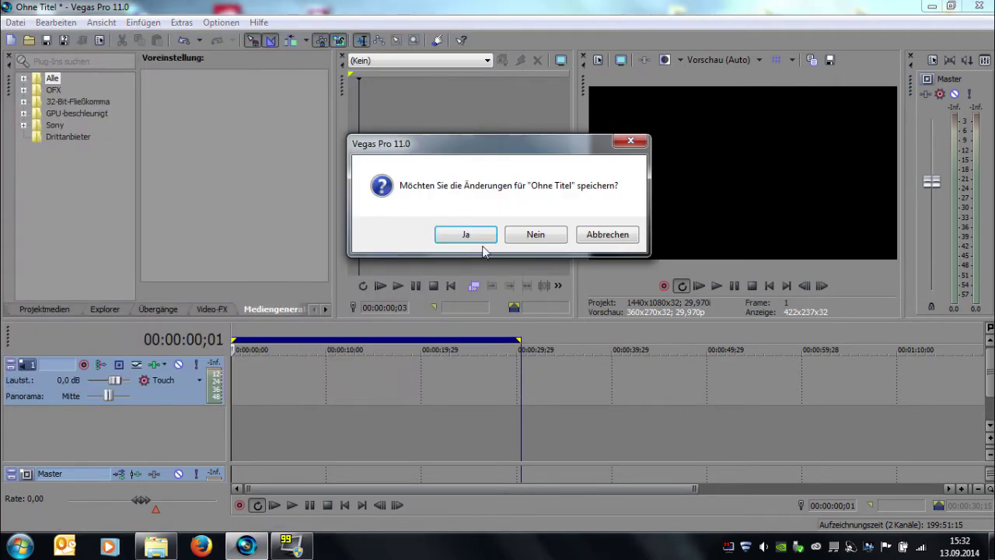
left_click(522, 241)
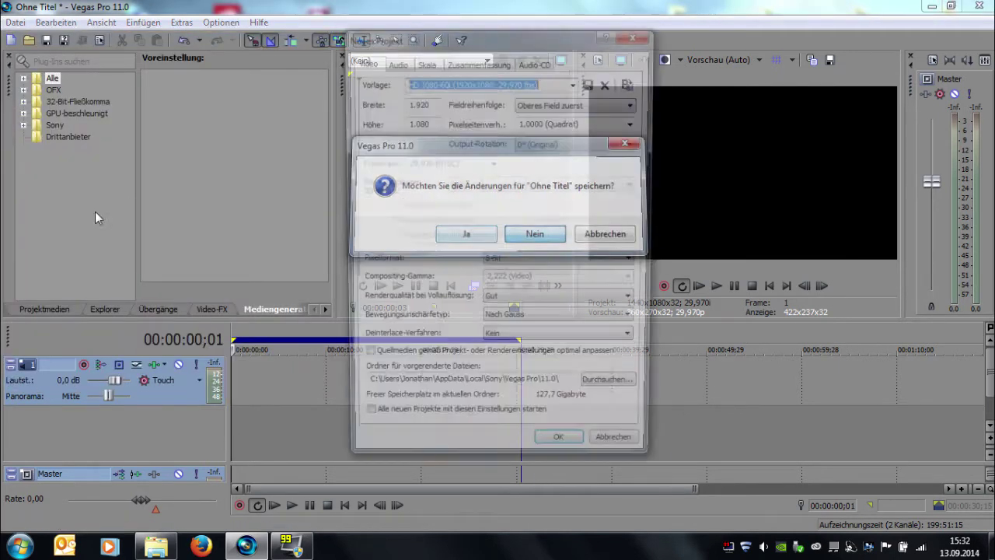
left_click_drag(412, 37, 371, 41)
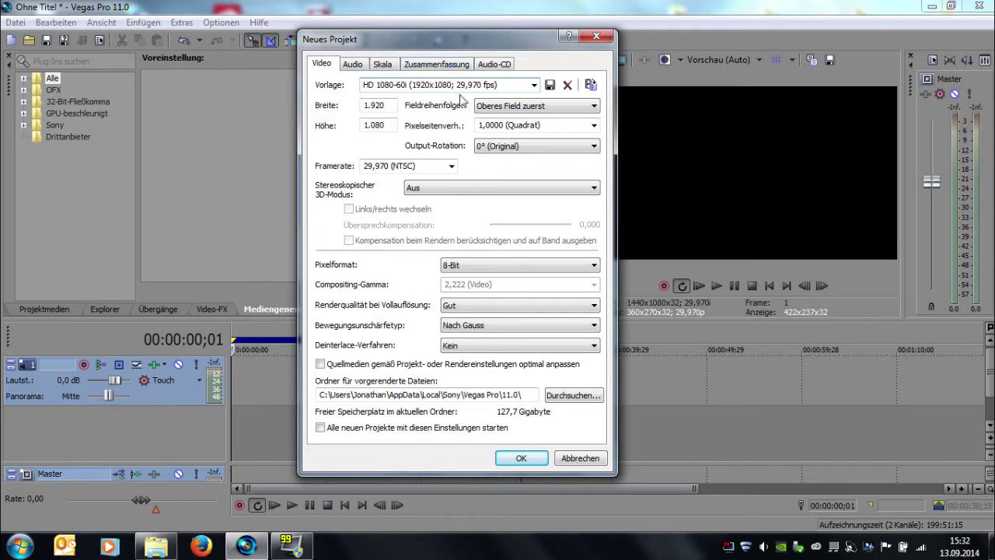
- Keep the HD 1080-60i preset and check its 1.920 x 1.080 frame size
left_click(535, 86)
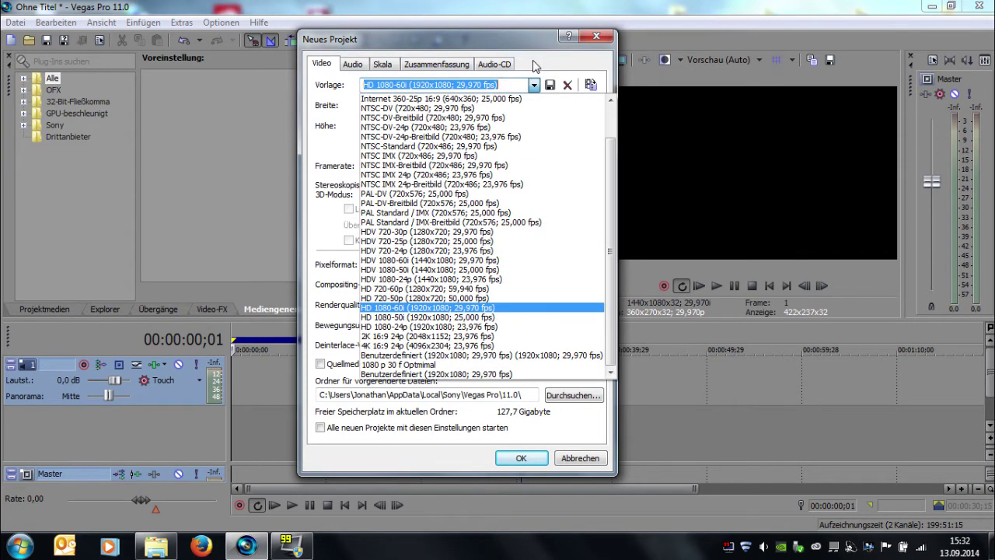
left_click(535, 66)
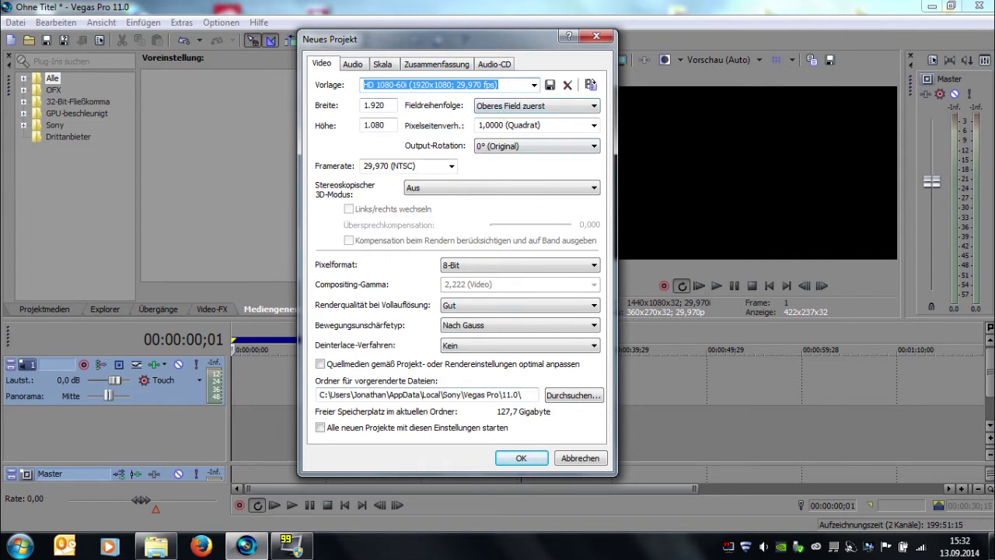
left_click(374, 105)
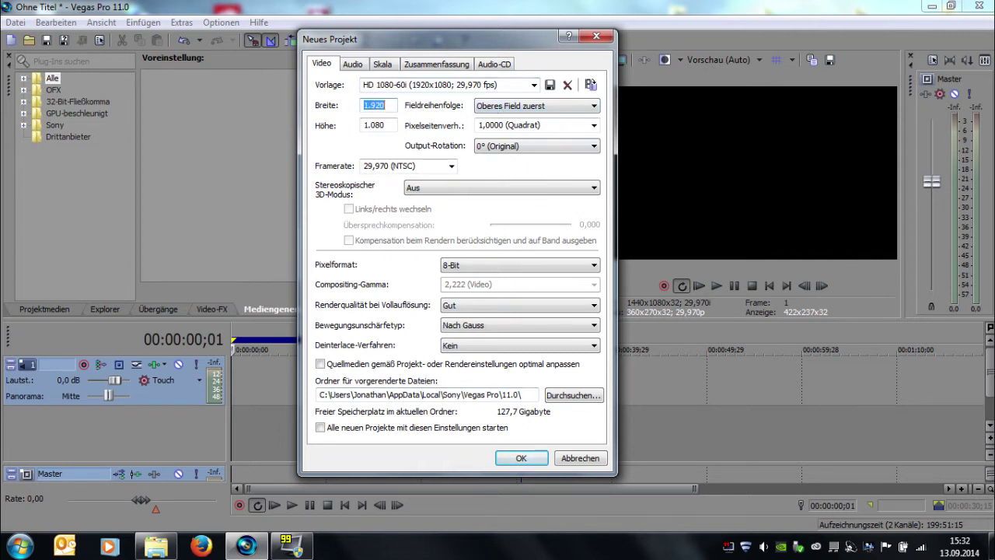
left_click(386, 125)
- Set full-resolution render quality and audio resampling quality to Optimal
left_click(516, 306)
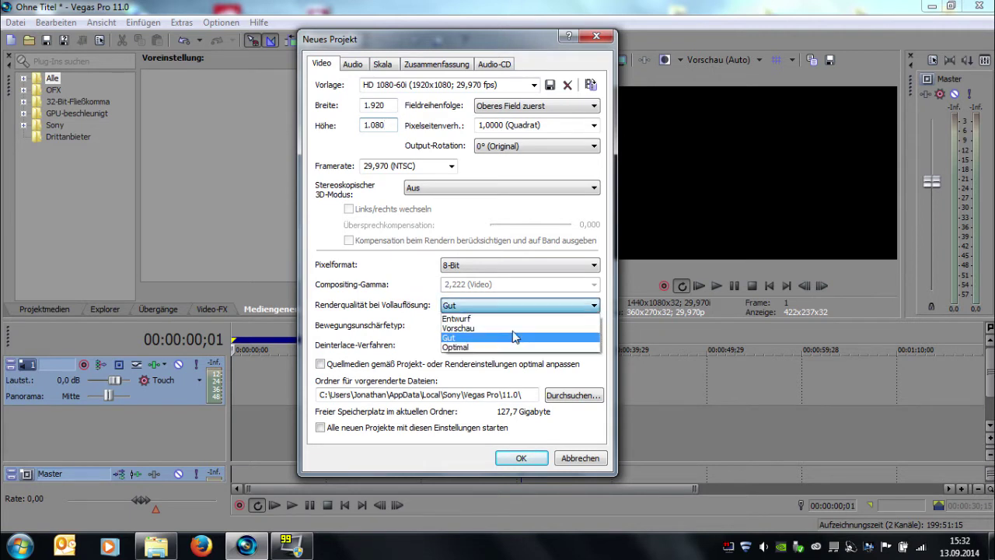
left_click(513, 346)
left_click(353, 64)
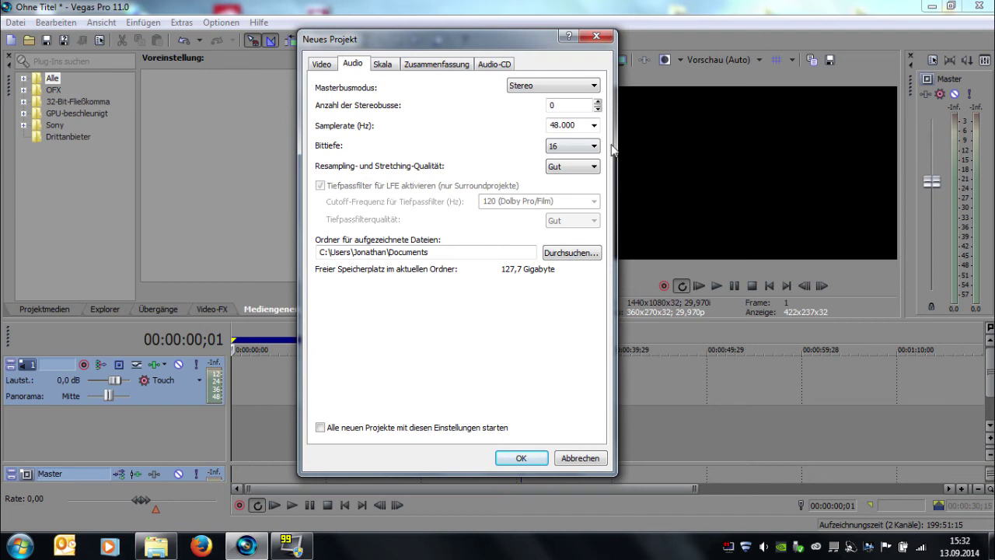
left_click(578, 168)
left_click(577, 202)
left_click(321, 64)
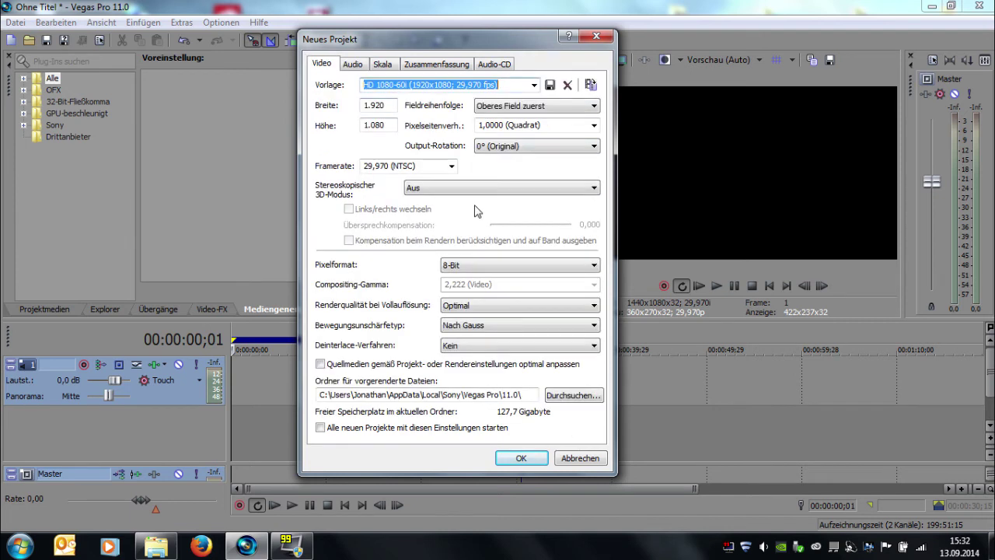
- Dismiss the built-in preset warning and confirm the new project settings
left_click(551, 83)
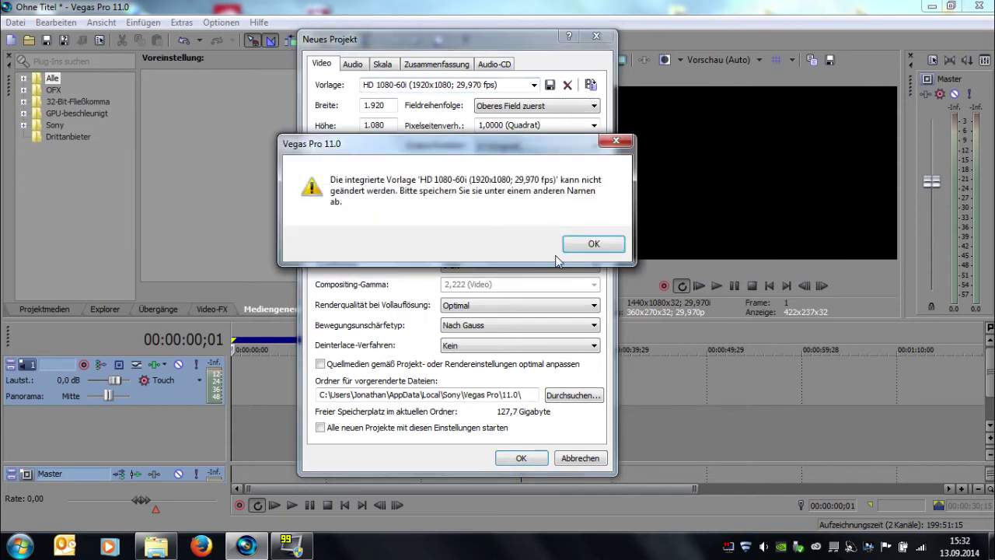
left_click(594, 245)
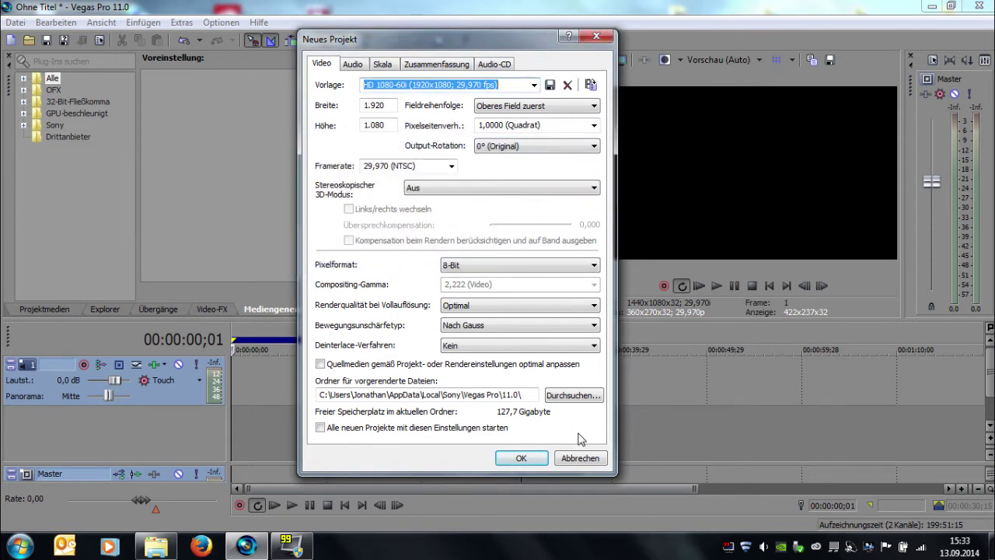
left_click(523, 458)
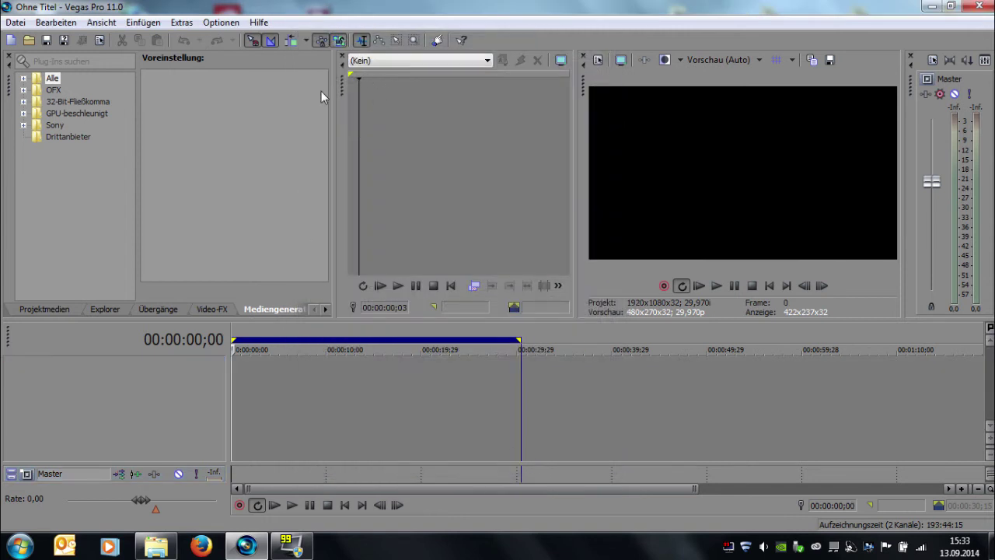
- Close the Trimmer and video preview panes and restore the default window layout
mouse_move(337, 109)
left_mouse_down()
mouse_move(167, 140)
mouse_move(390, 185)
left_mouse_up()
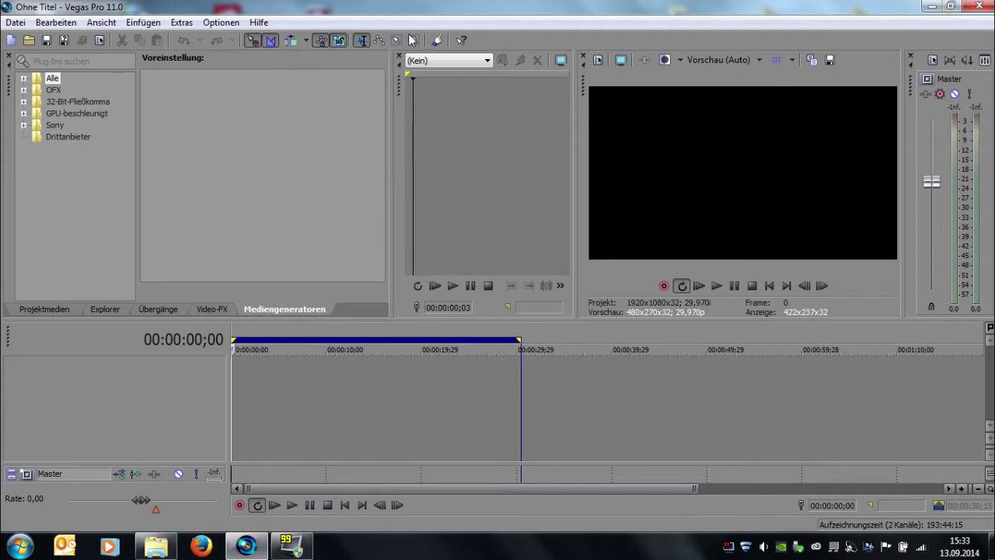
left_click(398, 57)
left_click(581, 58)
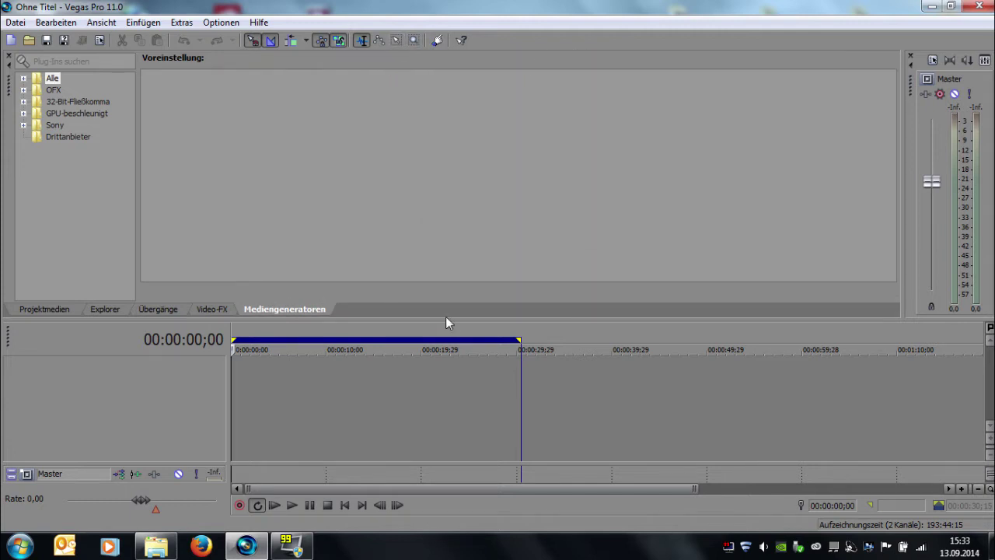
key("ctrl+alt+d")
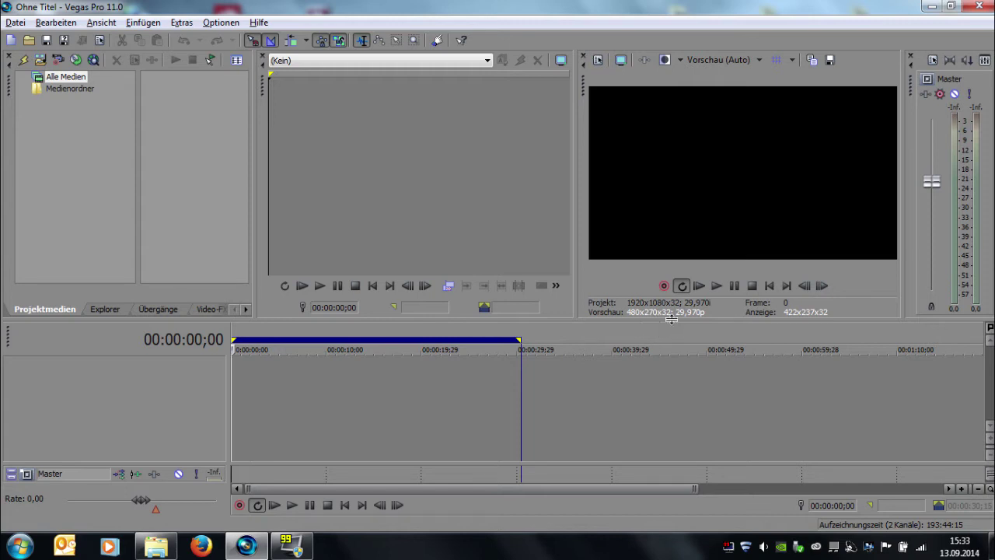
- Open the audio mixing console with Ctrl+Alt+6
key("alt+a")
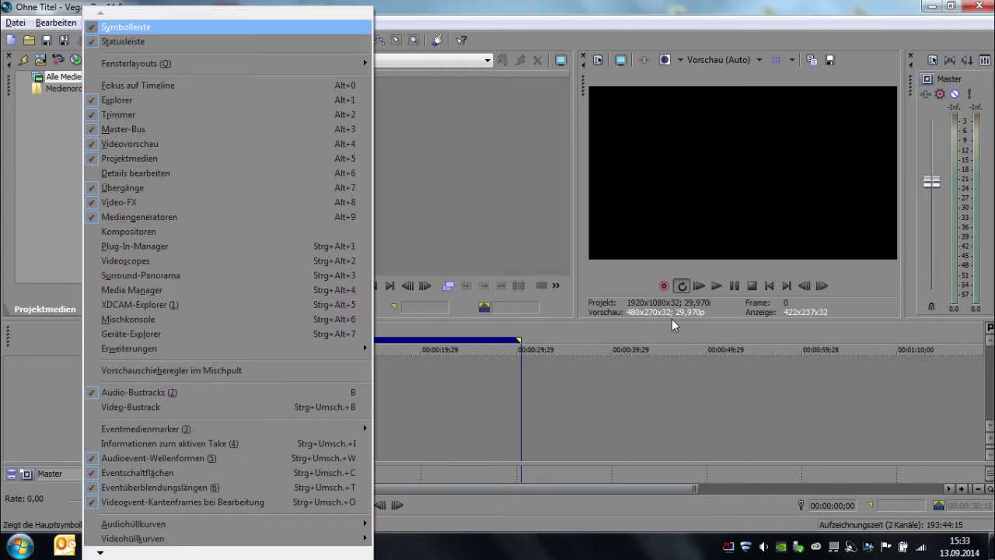
key("Escape")
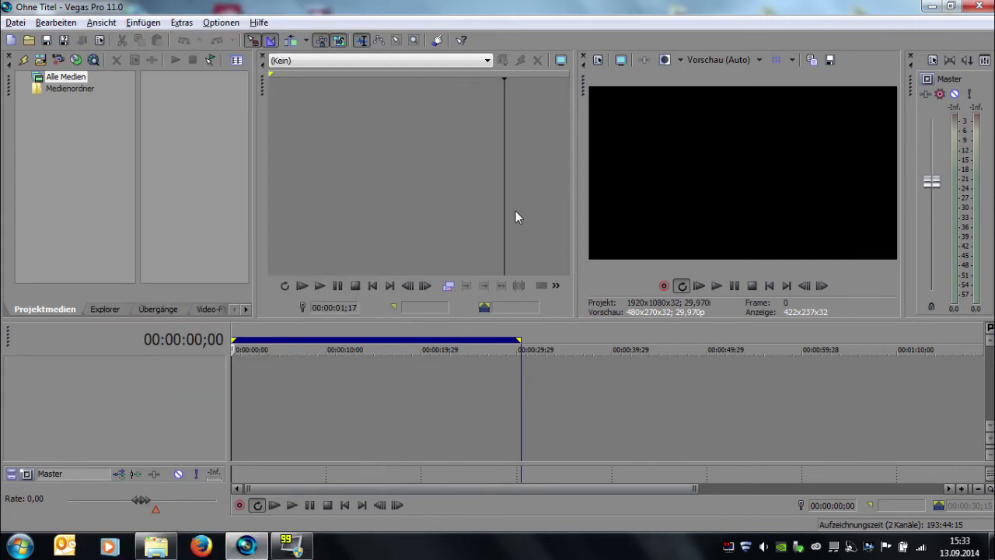
key("ctrl+alt+6")
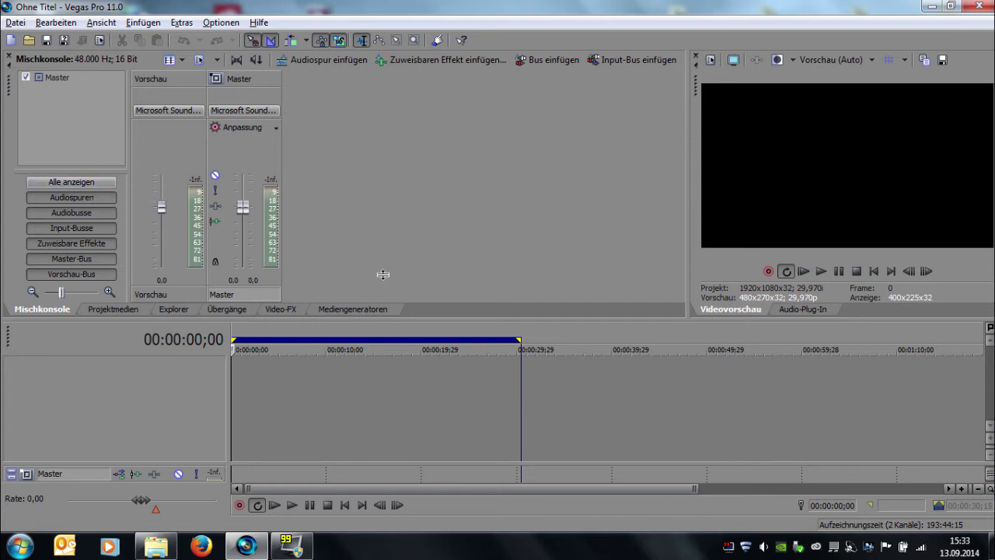
- Restore the default layout, resize the project media panel and enlarge the video preview
left_click_drag(383, 275, 414, 295)
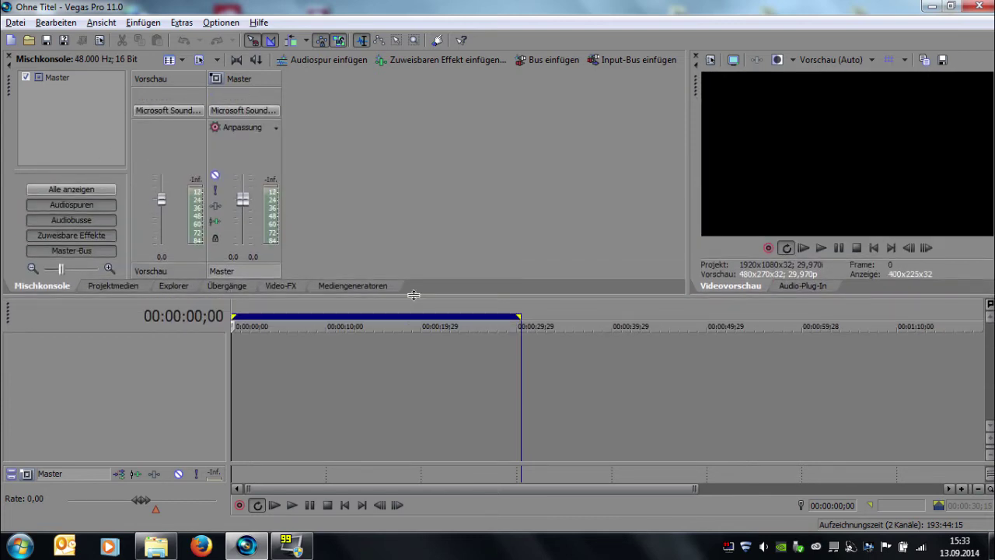
key("alt+d")
key("d")
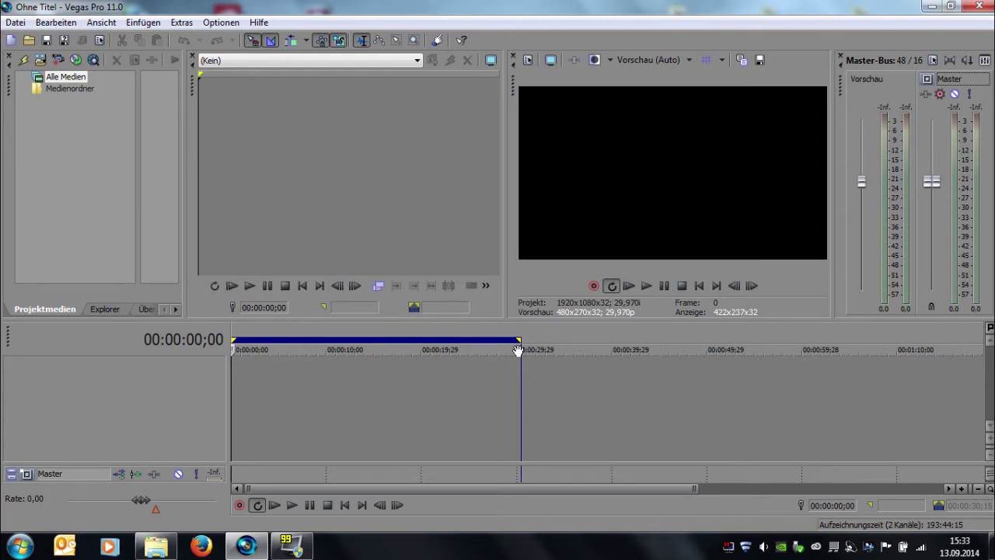
mouse_move(188, 127)
left_mouse_down()
mouse_move(378, 106)
mouse_move(219, 127)
mouse_move(492, 147)
mouse_move(650, 187)
left_mouse_up()
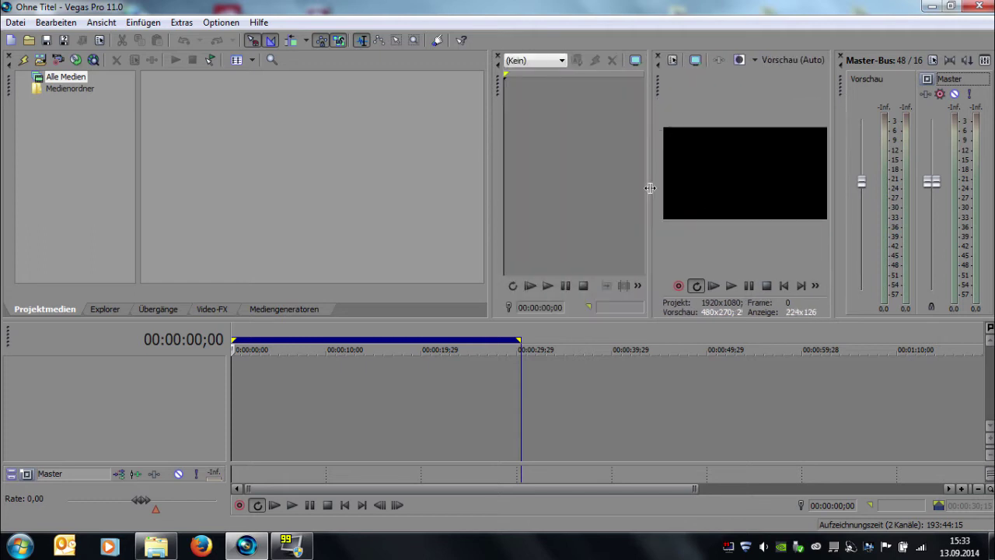
left_click(853, 102)
left_click_drag(839, 113, 905, 131)
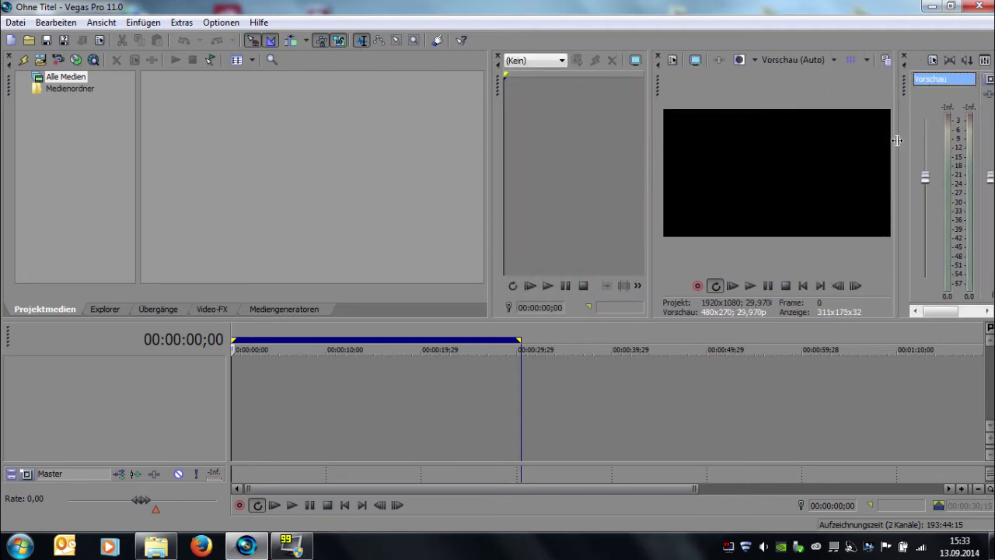
- Shorten the upper panels and extend the loop region to about 01:09
mouse_move(506, 351)
left_mouse_down()
mouse_move(506, 314)
mouse_move(893, 347)
left_mouse_up()
left_click(471, 436)
mouse_move(373, 313)
left_mouse_down()
mouse_move(389, 345)
mouse_move(389, 259)
left_mouse_up()
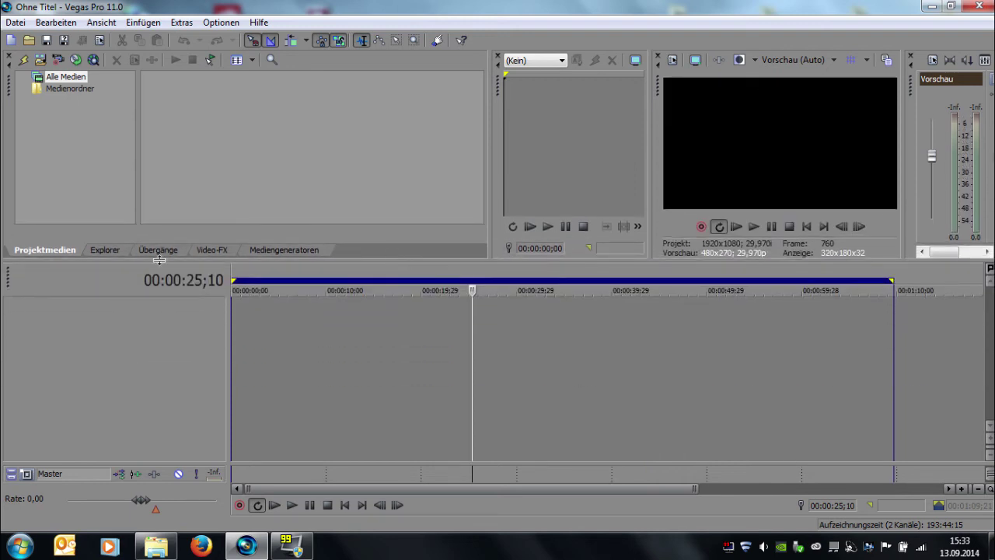
- Try selecting media in the empty Alle Medien list
left_click(69, 178)
left_click_drag(356, 110, 173, 220)
left_click_drag(398, 154, 127, 105)
- Open the Rennrad clips folder in Windows Explorer, then minimize it
left_click(124, 249)
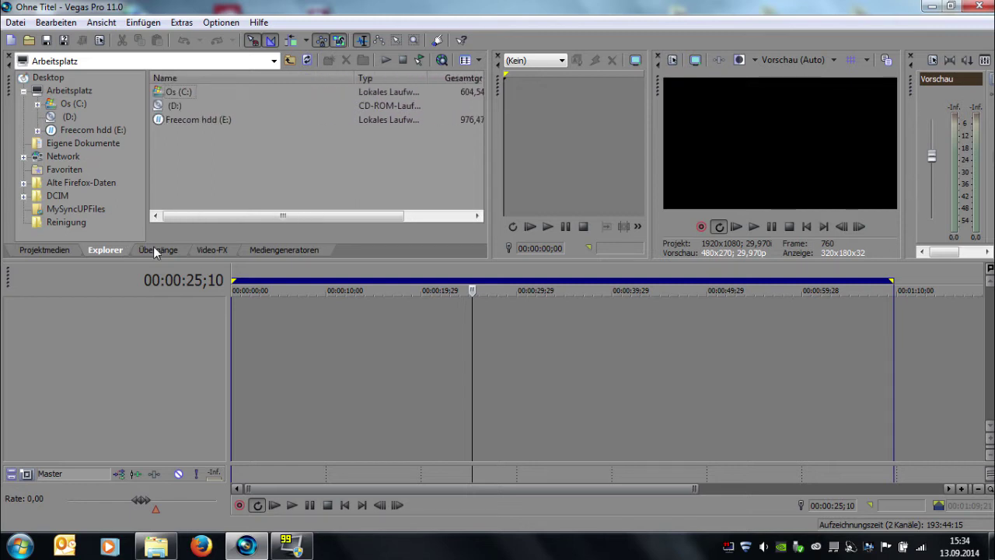
left_click(155, 548)
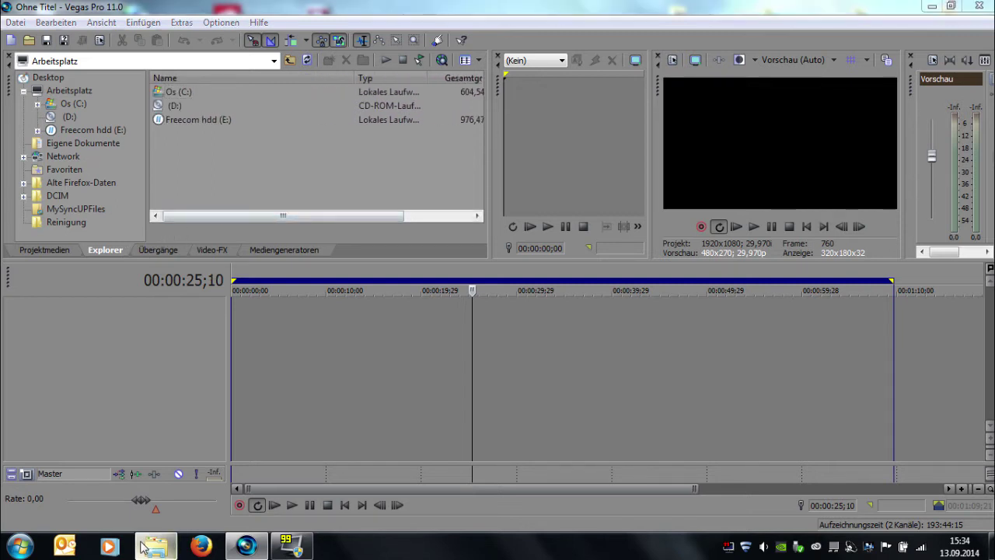
left_click(155, 548)
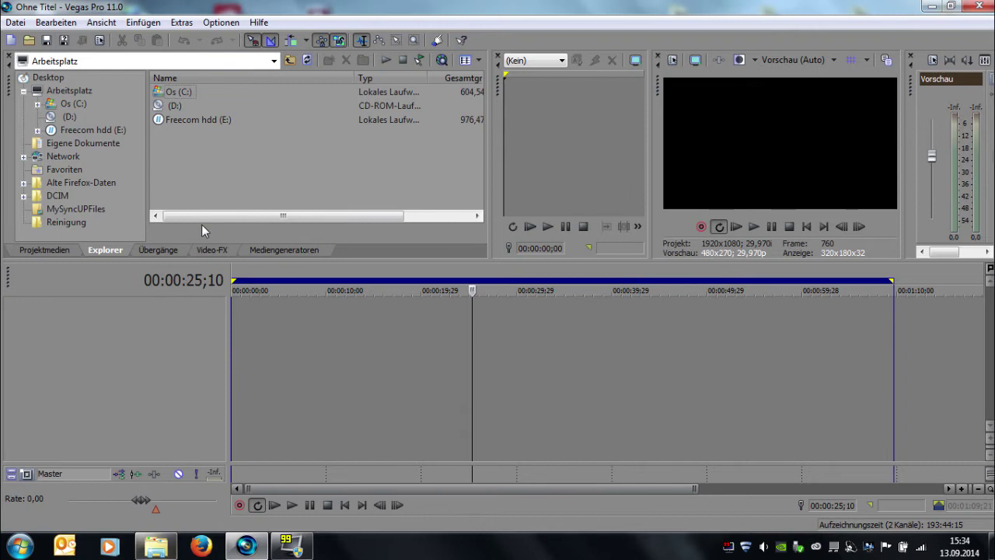
- Browse Übergänge, Video-FX and Mediengeneratoren, widen the trimmer, and set the playhead near 00:00:06;29
left_click(160, 250)
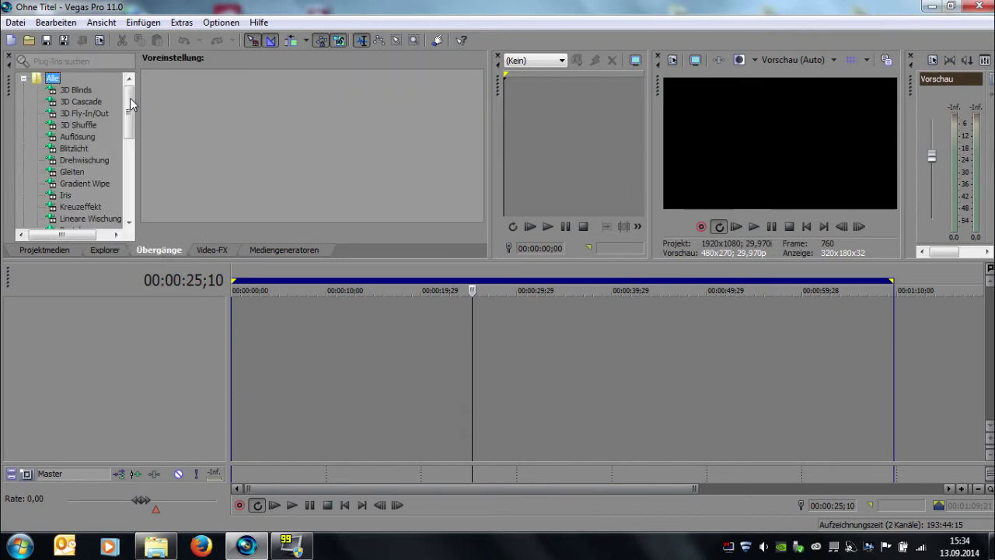
left_click_drag(130, 108, 20, 86)
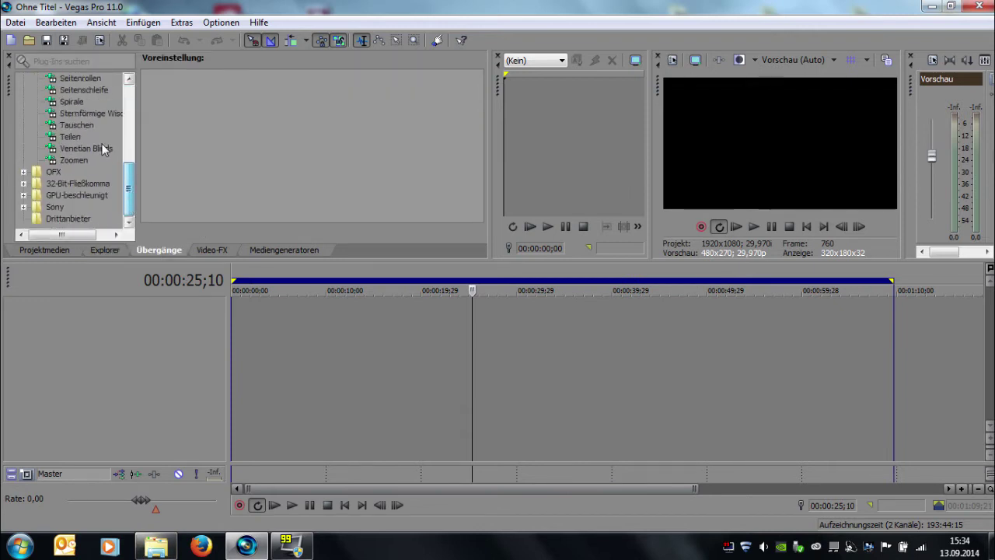
left_click(24, 78)
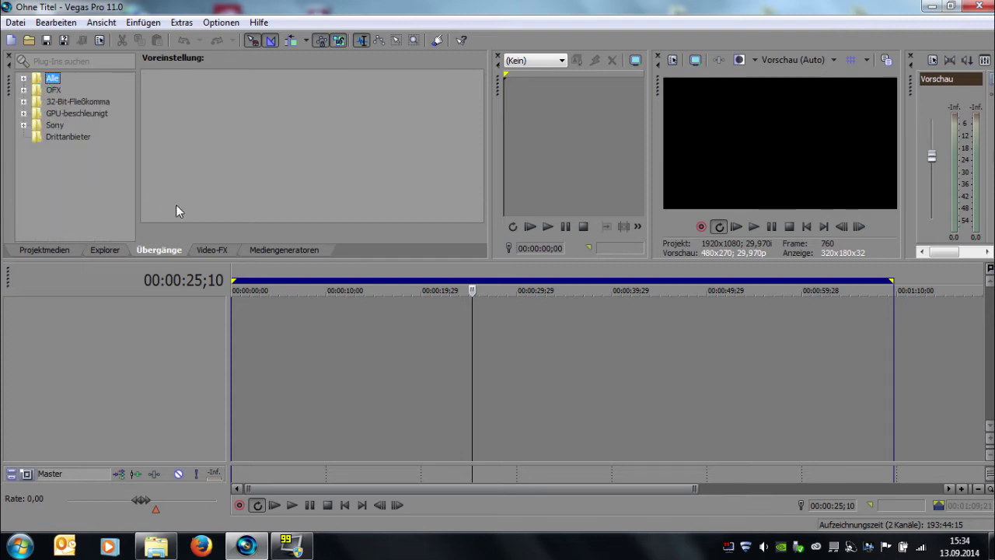
left_click(212, 250)
left_click_drag(341, 110, 343, 196)
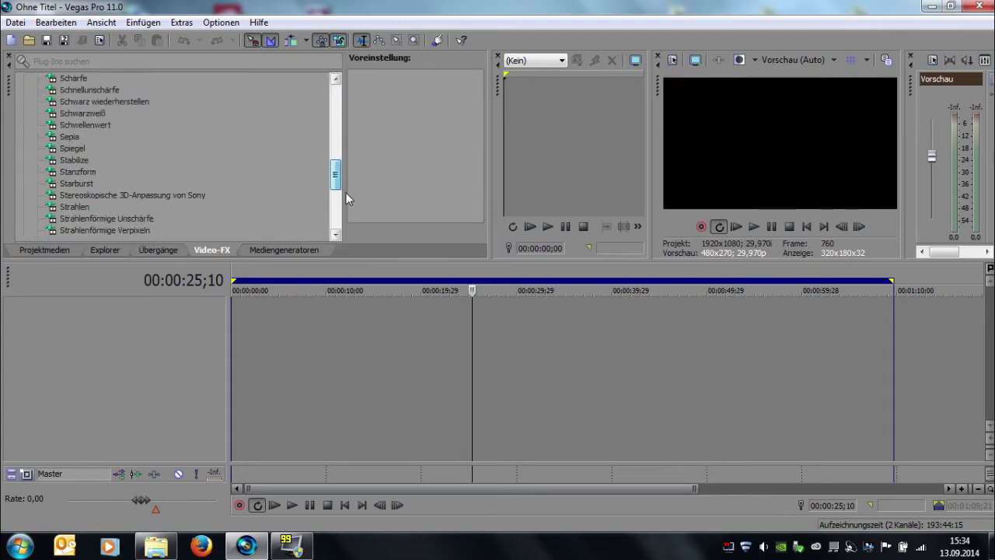
left_click(300, 251)
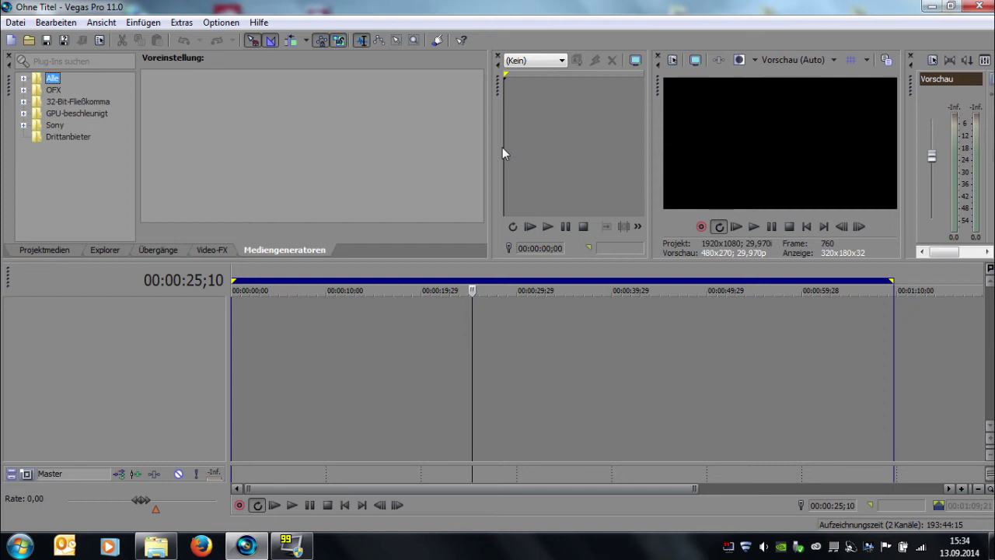
left_click_drag(490, 144, 442, 148)
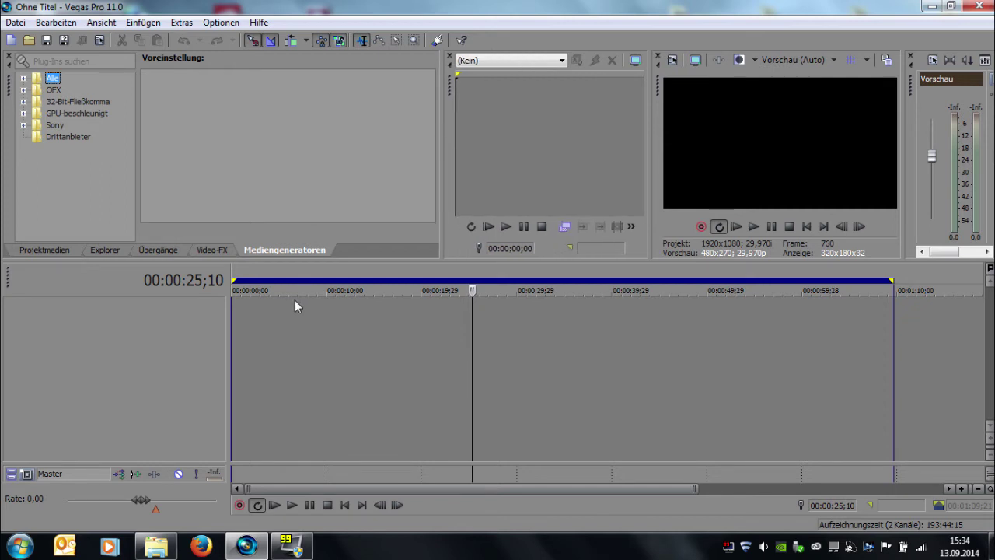
left_click(298, 371)
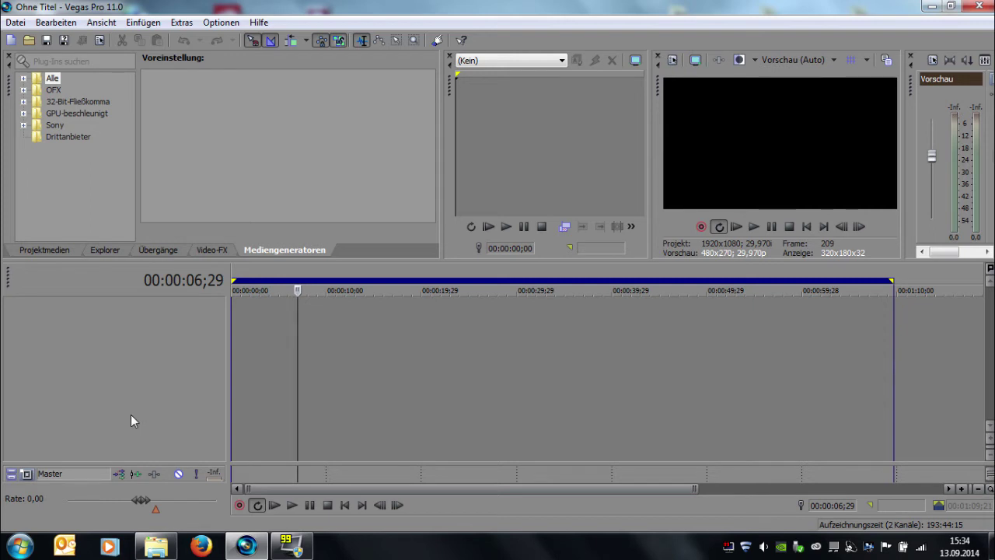
- Drag MVI_3873 from the Rennrad Explorer window onto the Vegas timeline, then hide Explorer
mouse_move(149, 549)
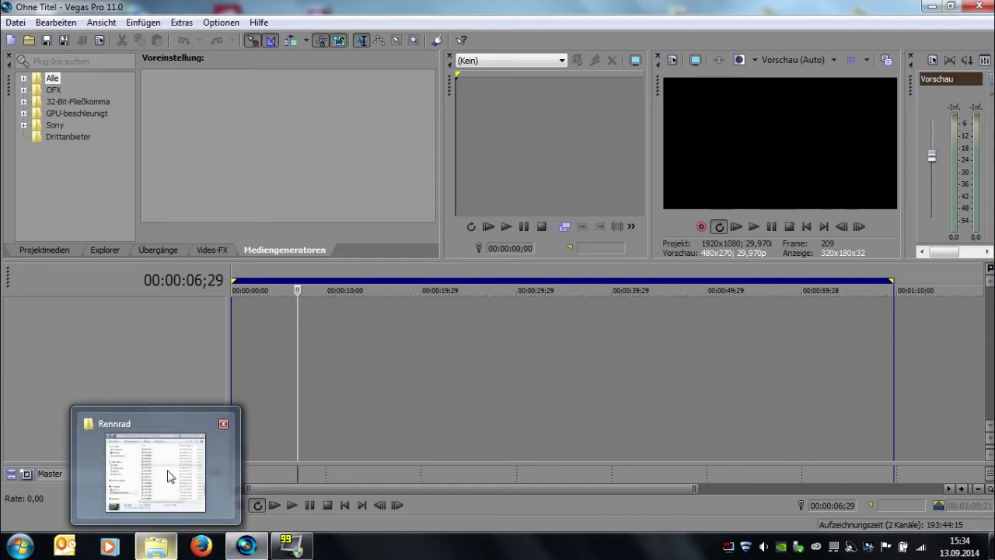
mouse_move(169, 476)
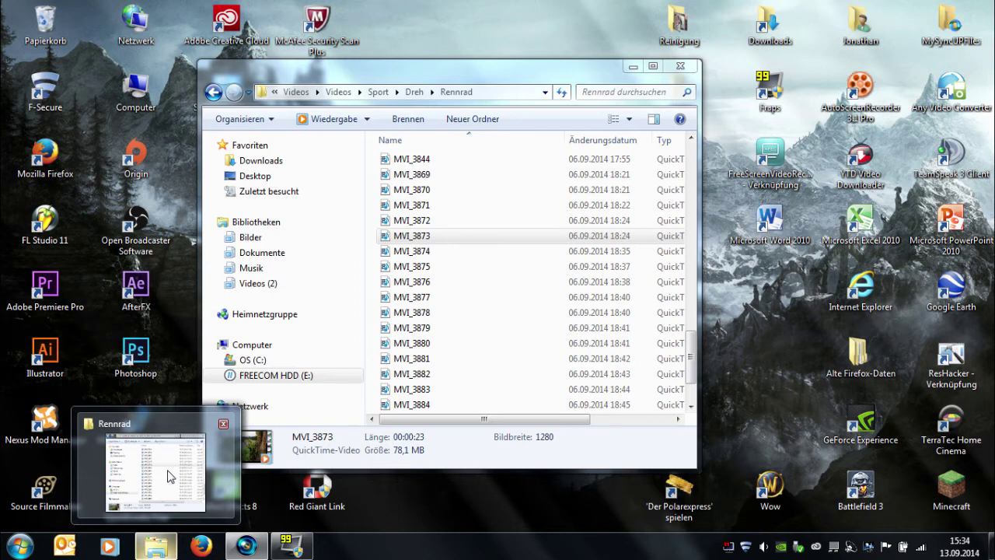
left_click(169, 476)
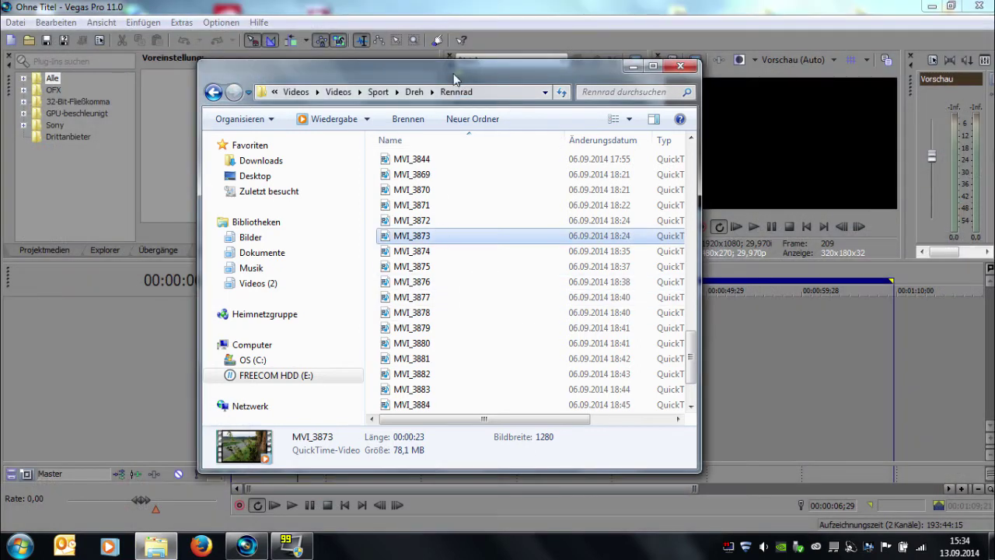
left_click_drag(433, 72, 721, 49)
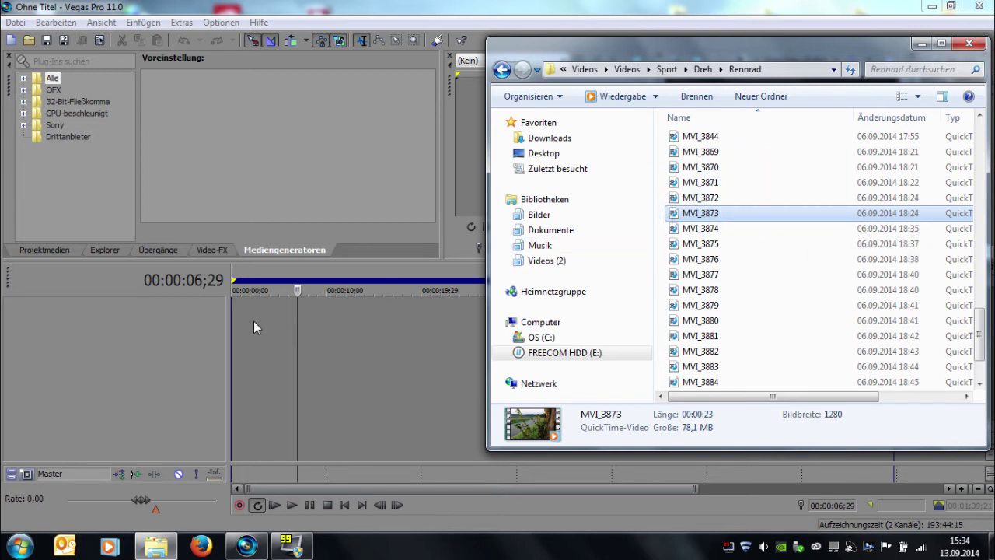
left_click_drag(253, 322, 236, 322)
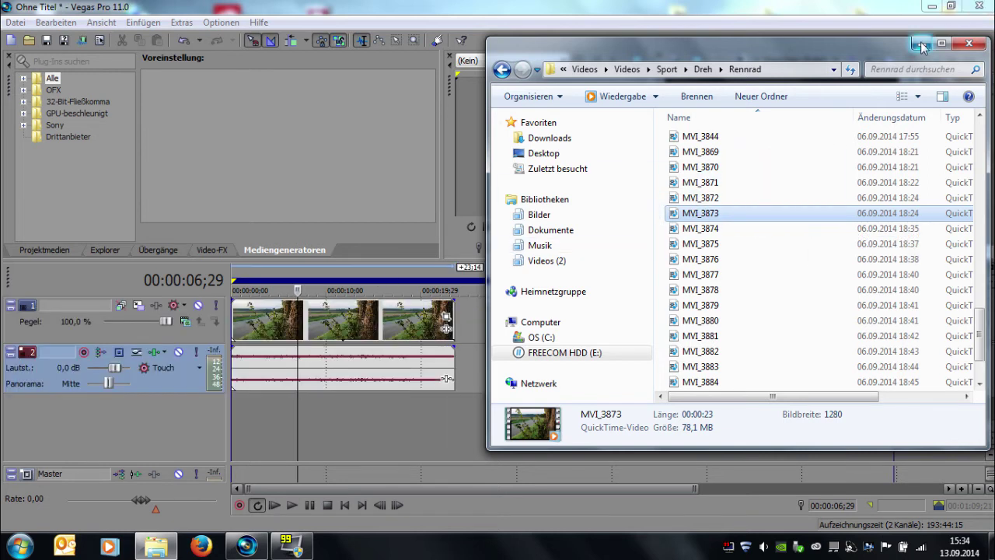
left_click(919, 45)
left_click(427, 315)
left_click(398, 309)
- Delete the MVI_3873 audio event on track 2, keeping only its video event
left_click(378, 380)
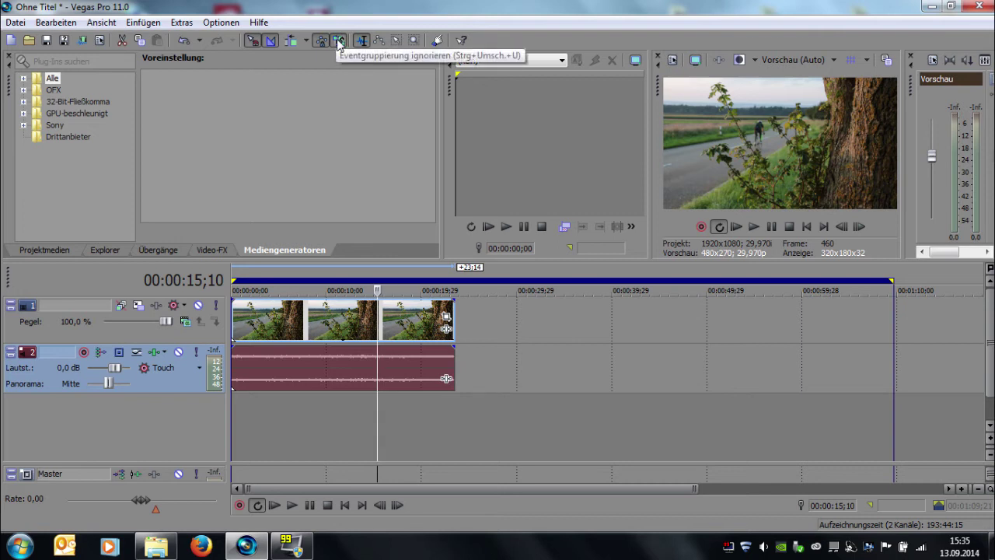
left_click(331, 327)
left_click(381, 378)
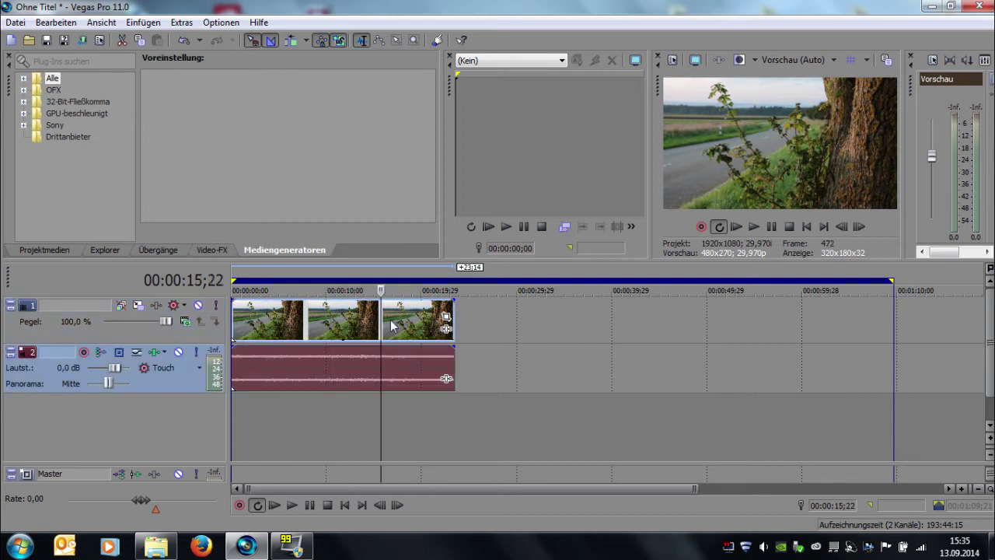
left_click(383, 402)
left_click(397, 372)
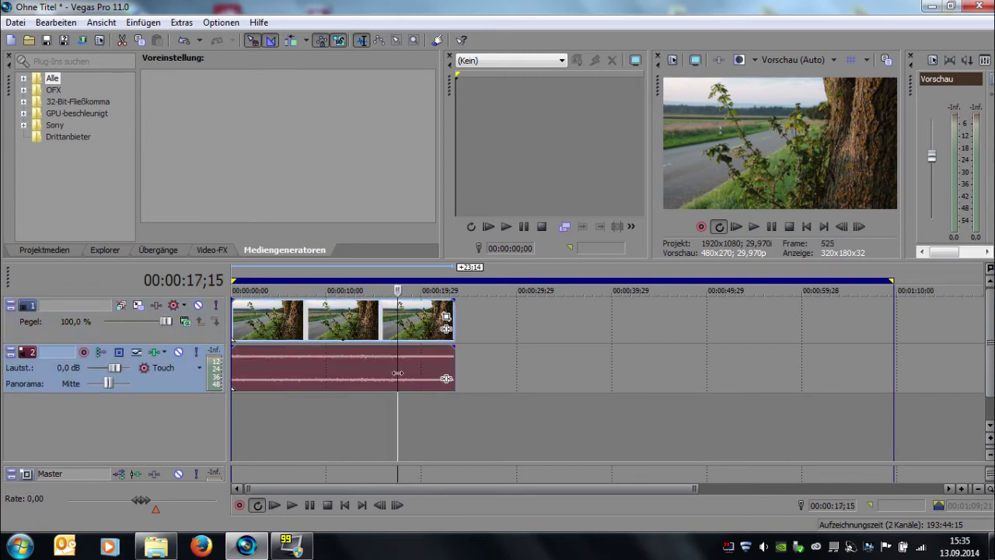
key("Delete")
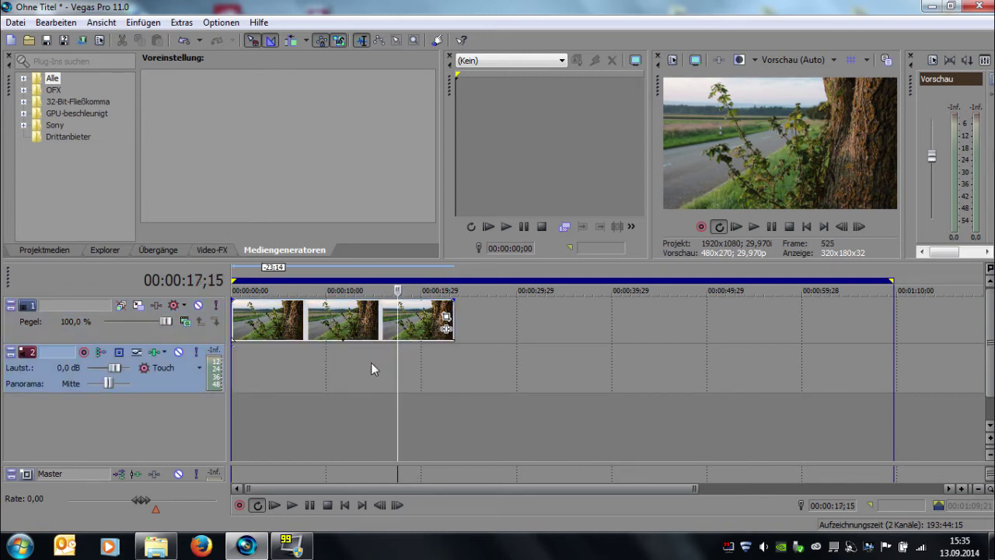
left_click(357, 362)
left_click(337, 323)
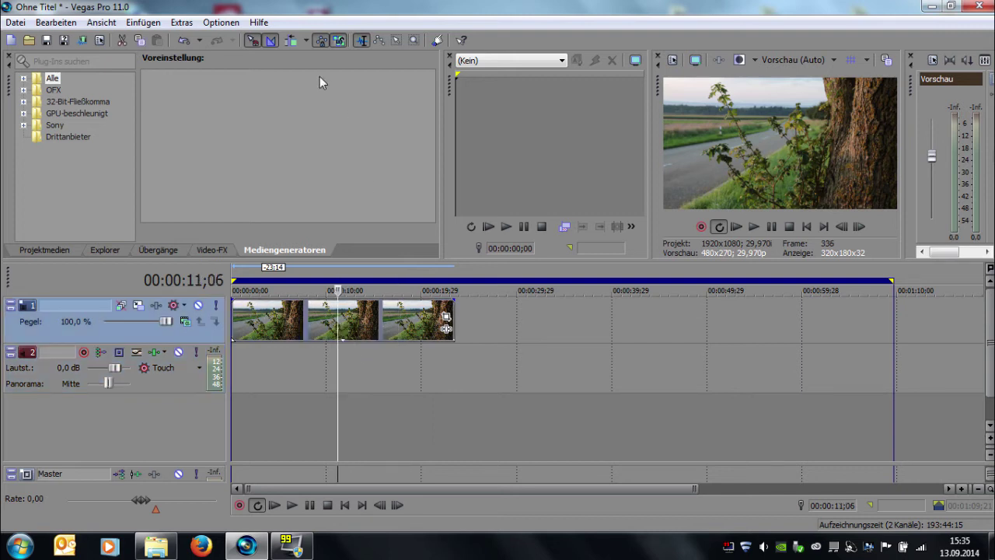
key("space")
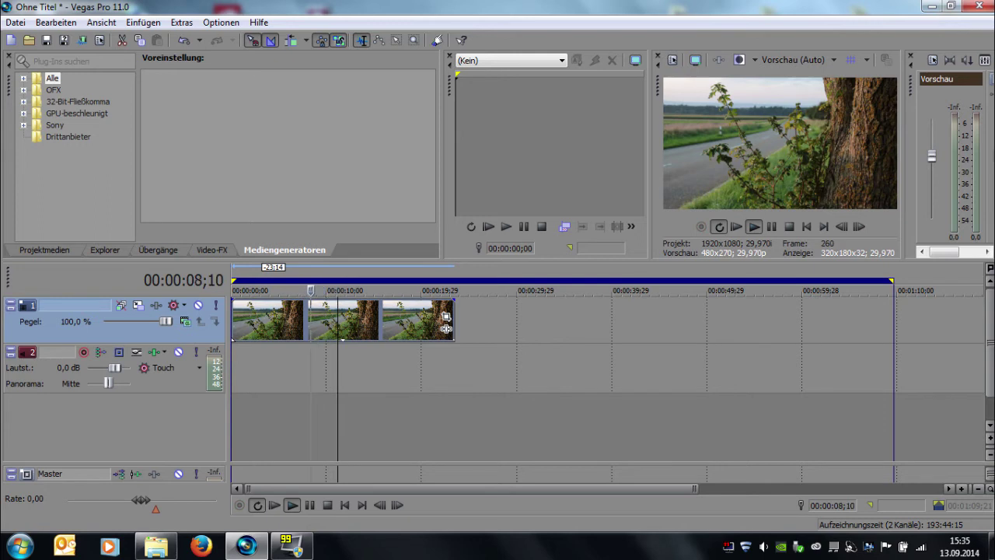
left_click(292, 290)
key("space")
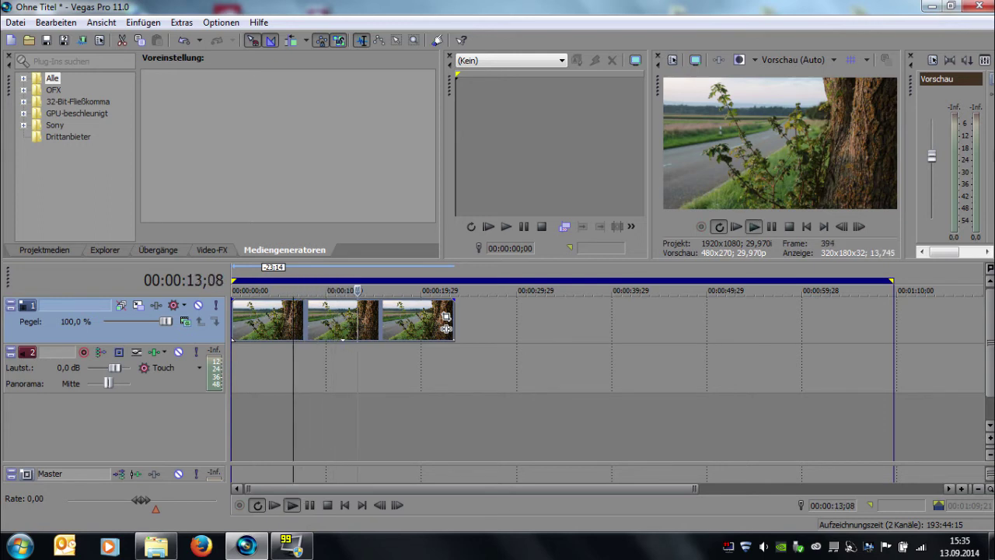
left_click(434, 290)
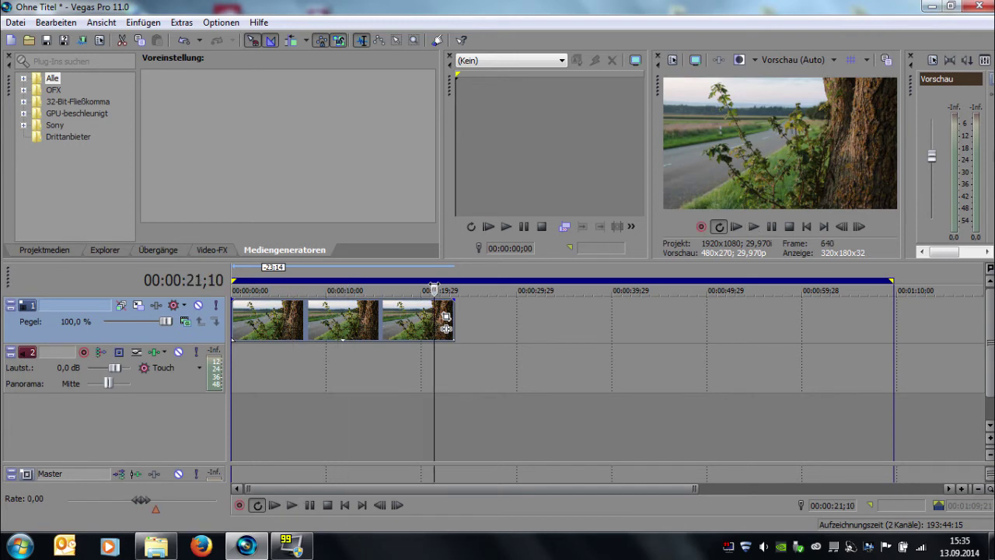
mouse_move(434, 287)
left_mouse_down()
mouse_move(531, 271)
mouse_move(590, 295)
mouse_move(235, 290)
left_mouse_up()
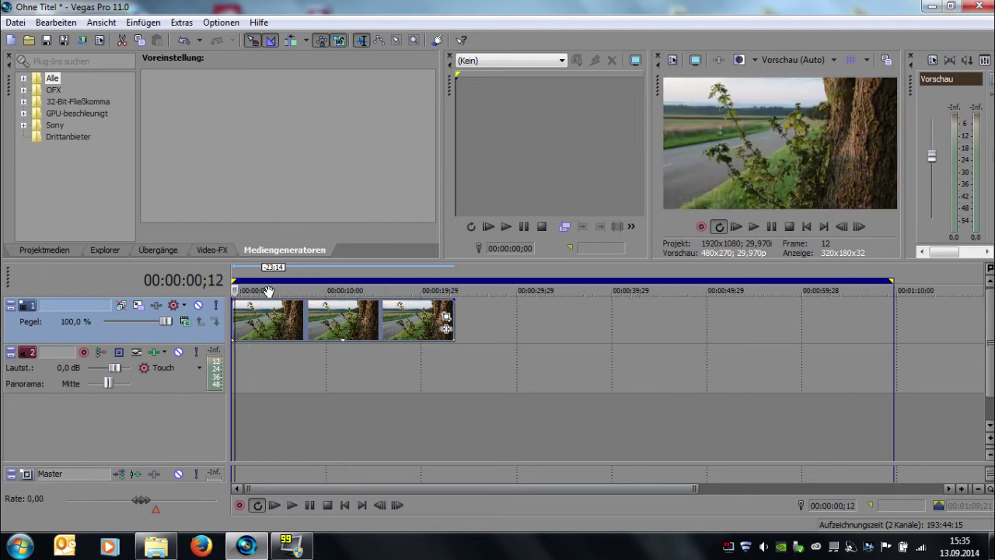
left_click(754, 227)
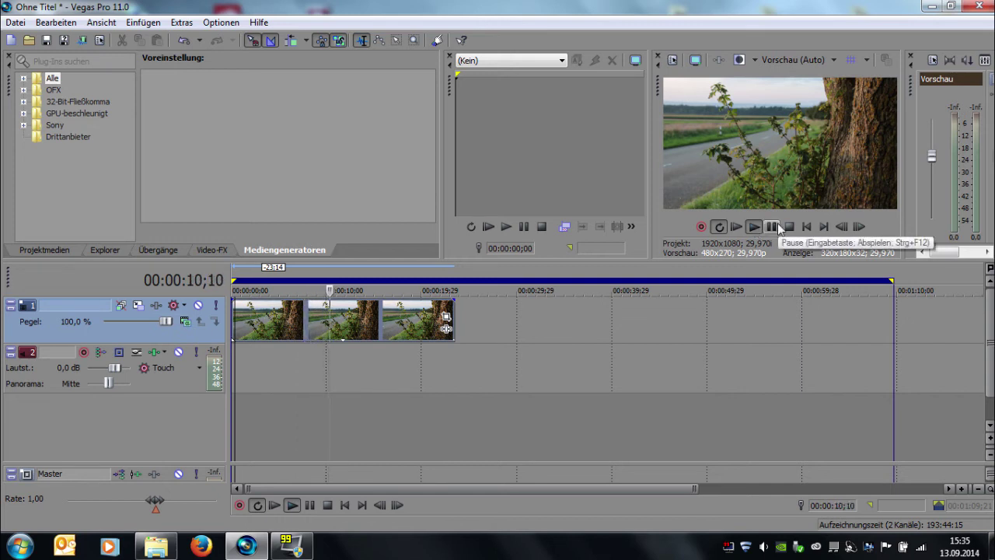
left_click(772, 226)
left_click(398, 311)
key("space")
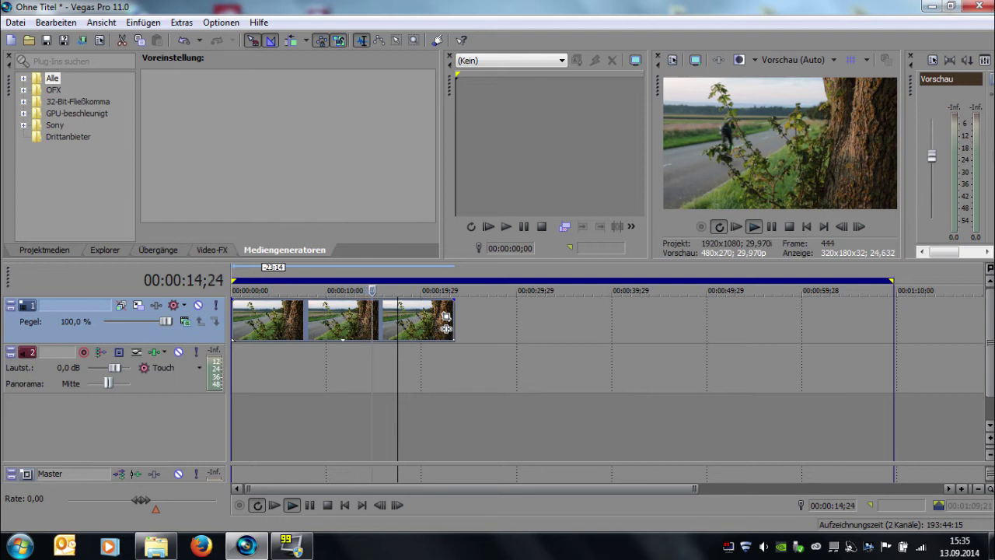
key("space")
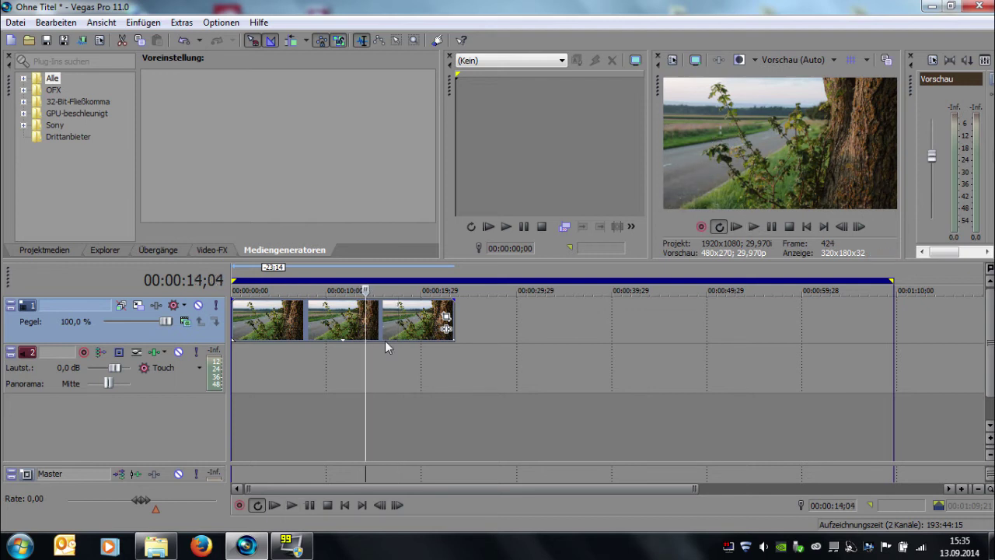
- Split the clip at 00:00:14;04 and 00:00:07;20 and delete the earlier parts
key("s")
left_click(319, 375)
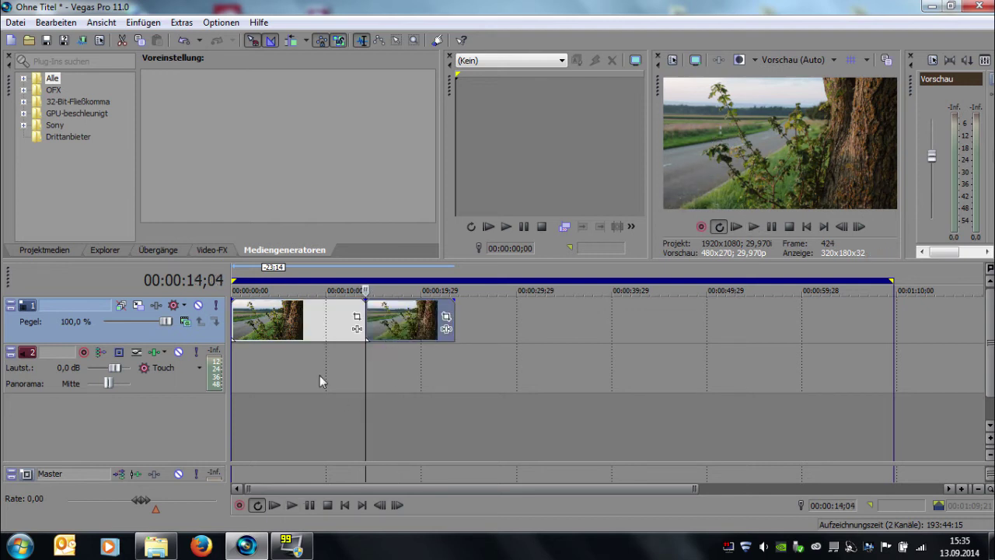
left_click(304, 326)
key("s")
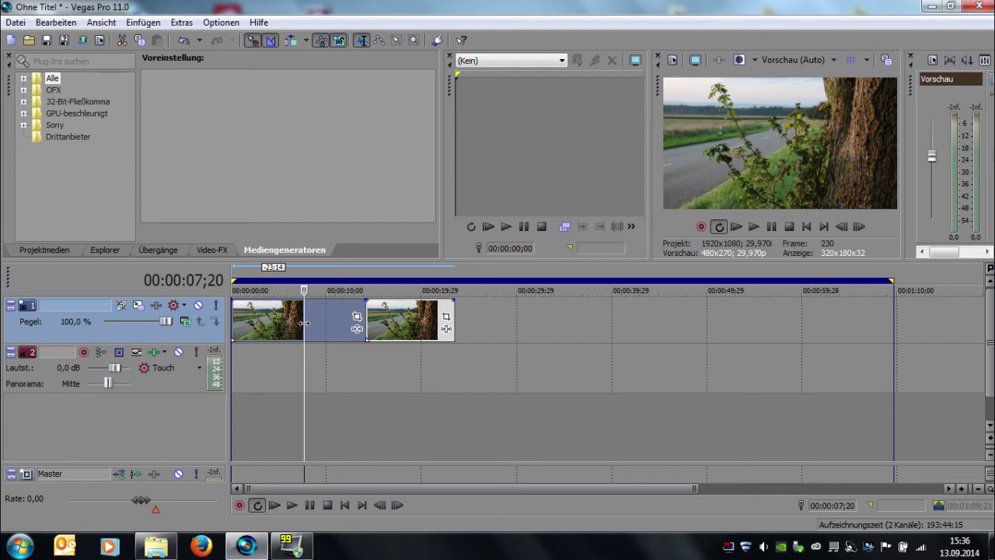
key("Delete")
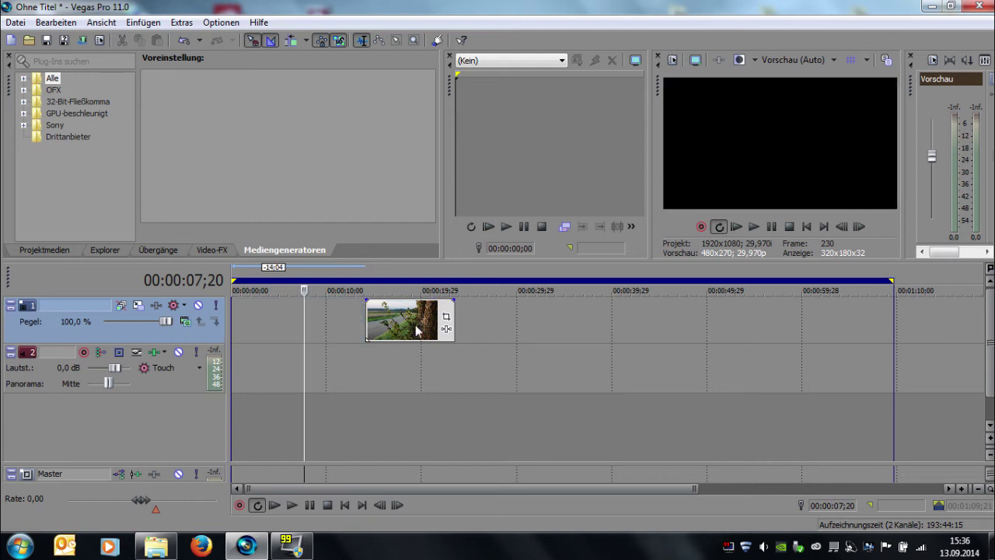
- Move the remaining MVI_3873 event to start at 00:00:00;00
left_click_drag(420, 329, 242, 313)
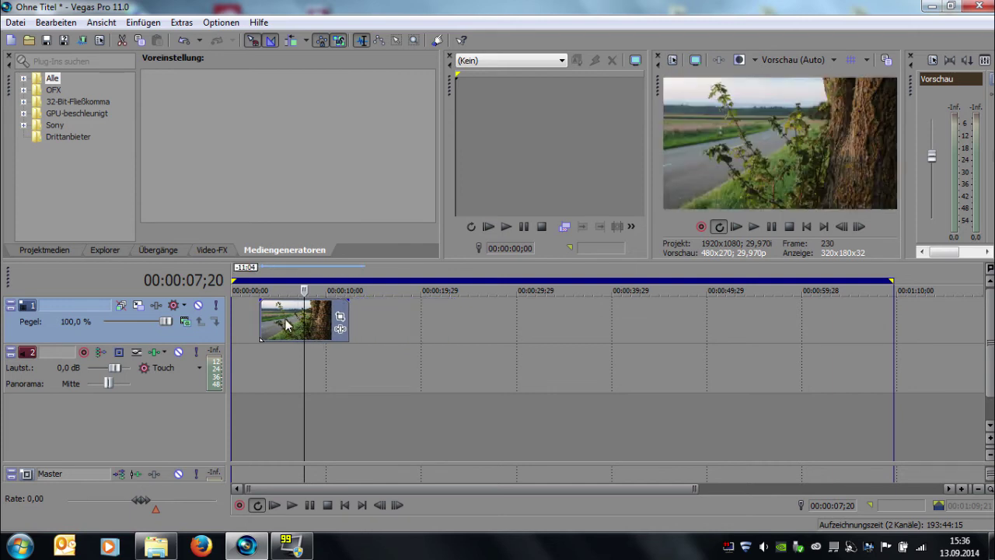
left_click(237, 278)
left_click_drag(233, 288, 256, 290)
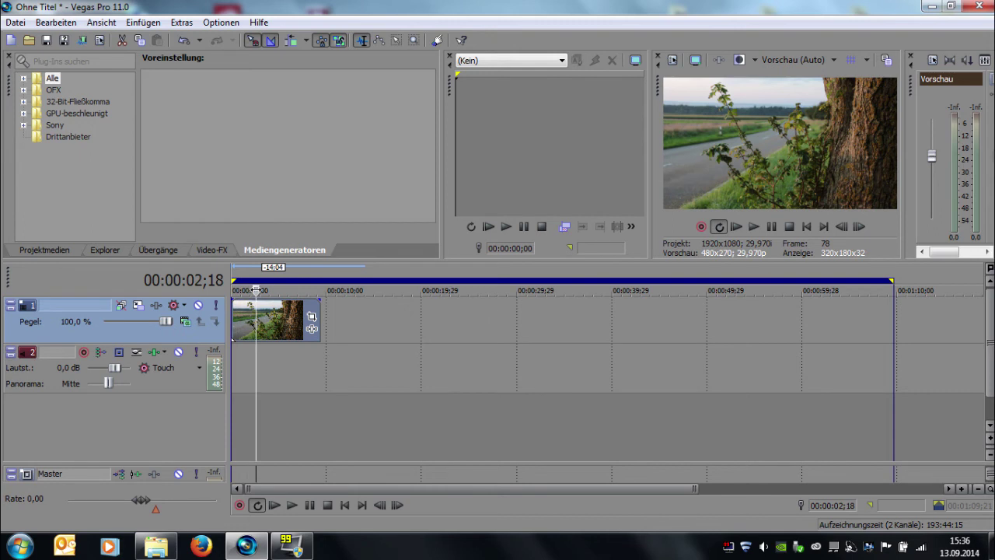
scroll(246, 289, "up", 3)
scroll(248, 287, "up", 2)
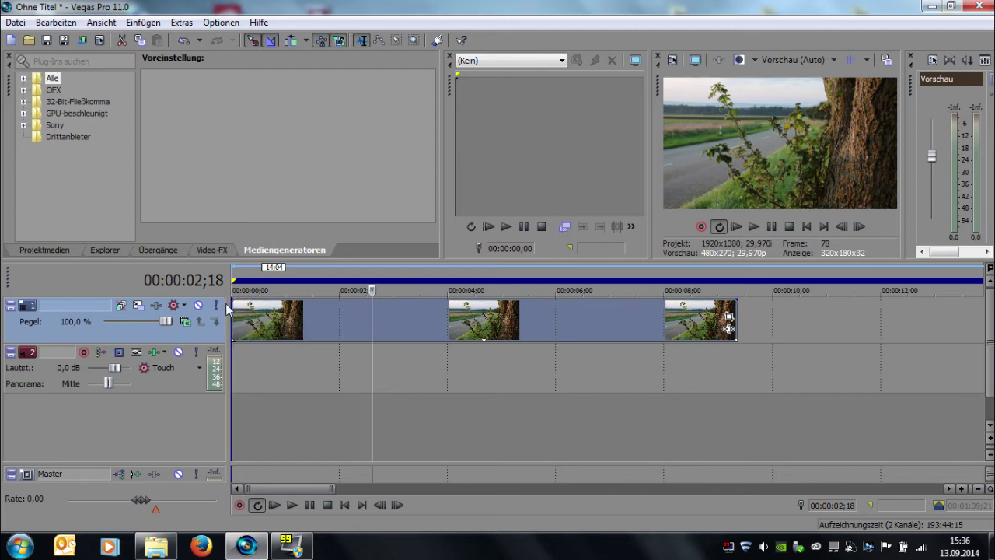
- Zoom in at the timeline start and add a fade-in just under one second long
left_click(234, 278)
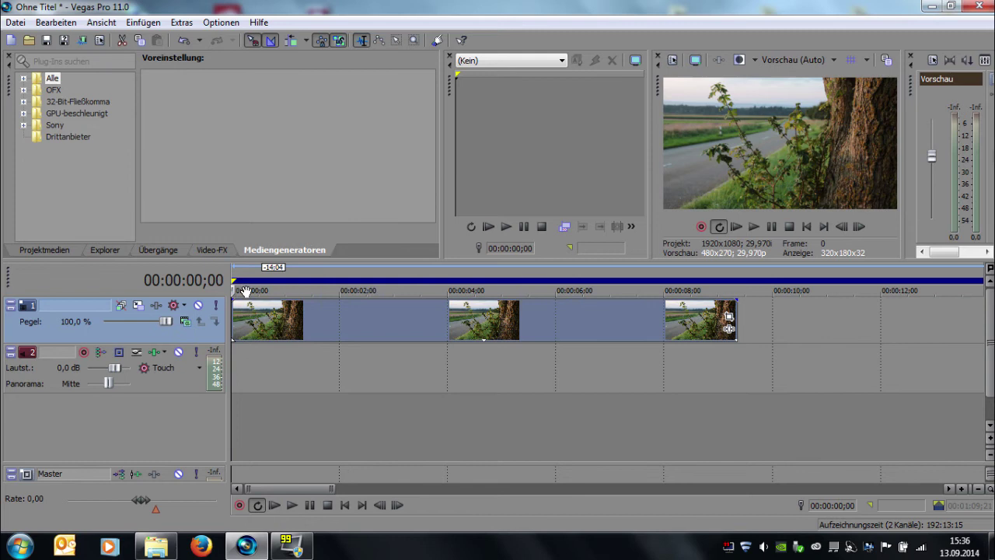
scroll(237, 292, "up", 1)
scroll(233, 294, "up", 1)
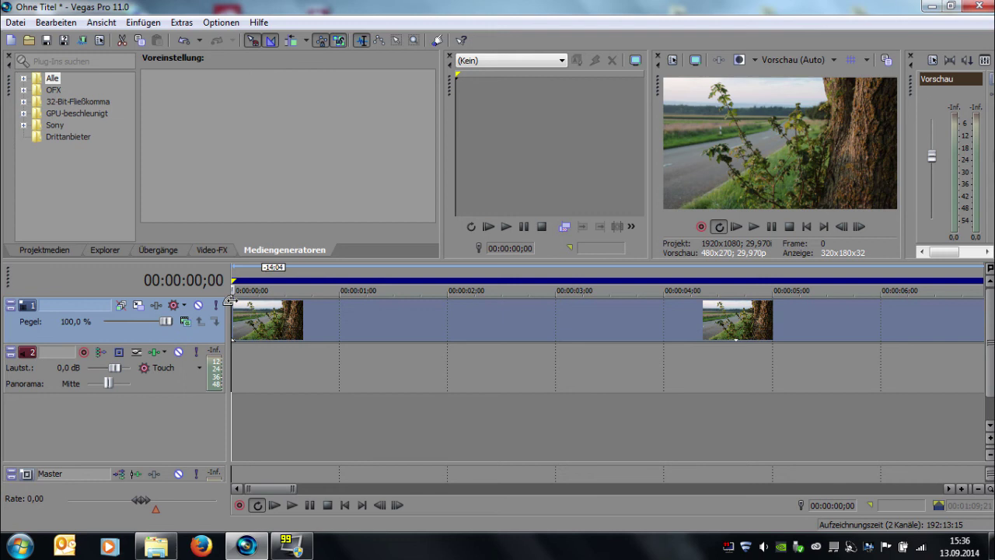
mouse_move(230, 300)
left_mouse_down()
mouse_move(358, 301)
mouse_move(323, 314)
left_mouse_up()
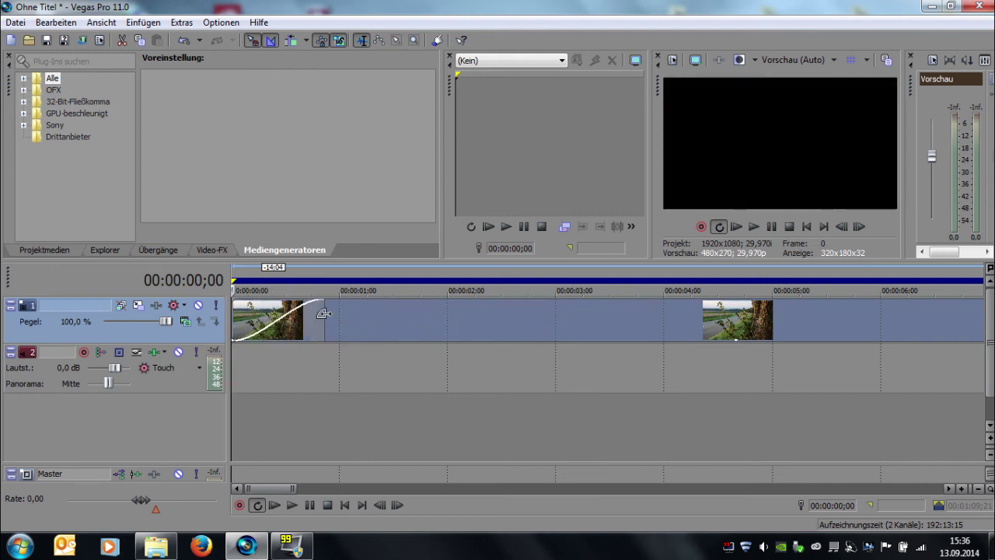
- View the fade-in's Überblendungstyp curve shapes without applying one, then return to the project start
right_click(285, 329)
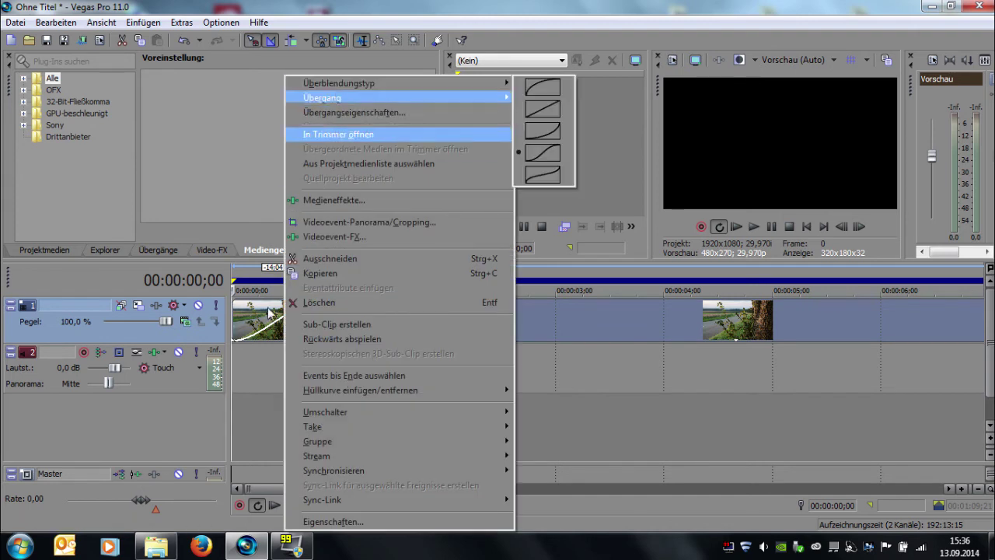
left_click(272, 320)
left_click(272, 320)
right_click(295, 321)
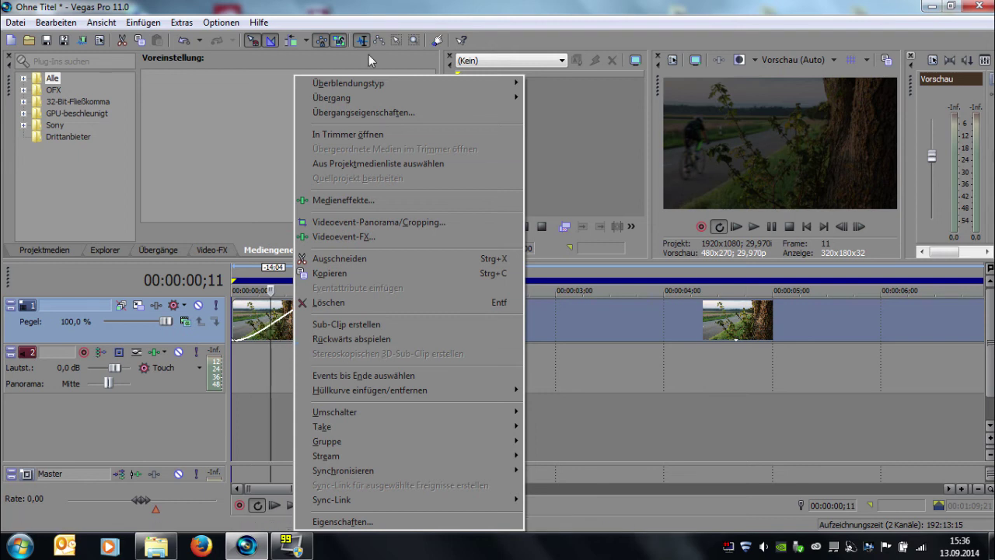
mouse_move(359, 84)
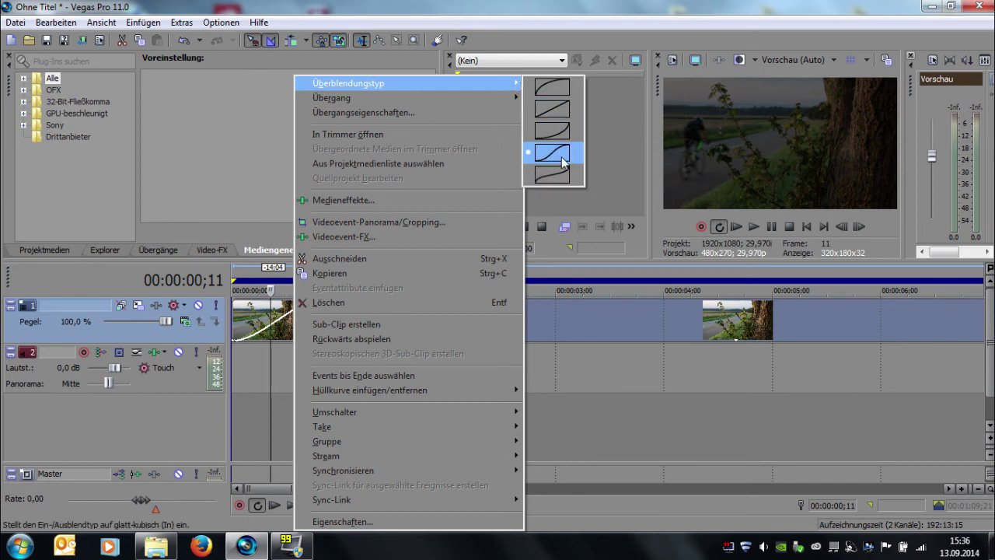
left_click(570, 373)
left_click(238, 278)
scroll(239, 278, "down", 3)
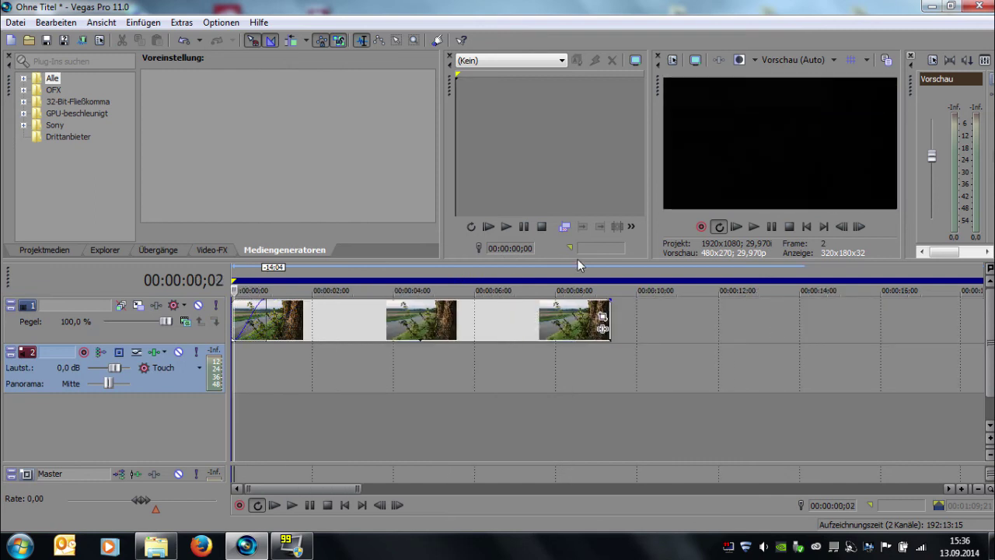
- Play back the fade-in, then nudge the first clip slightly to the right
left_click(754, 226)
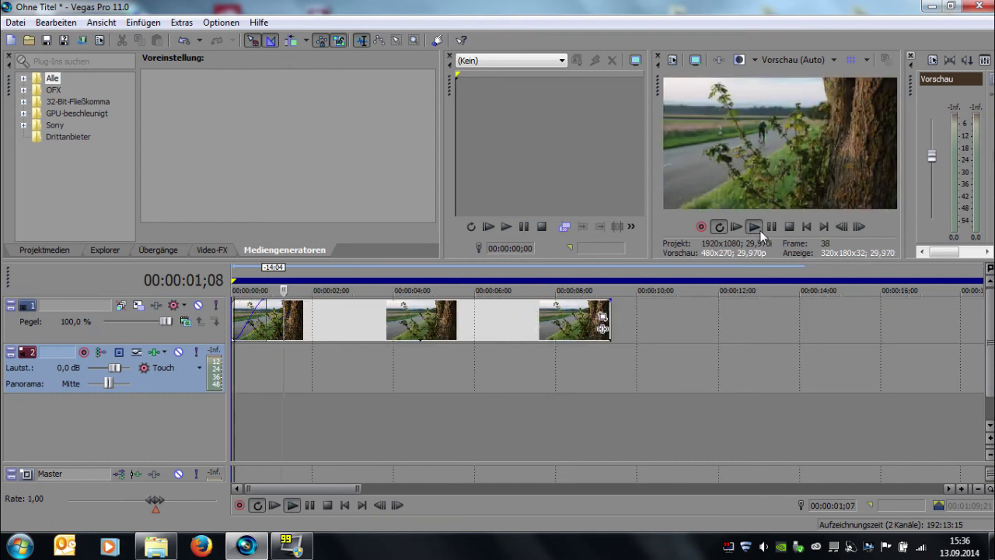
left_click(772, 227)
left_click_drag(237, 319, 251, 319)
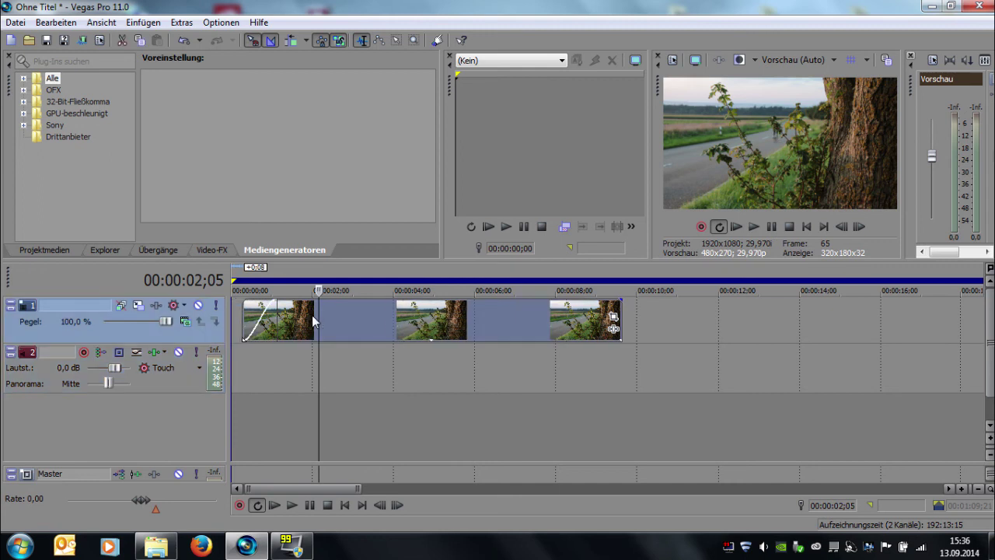
left_click(246, 296)
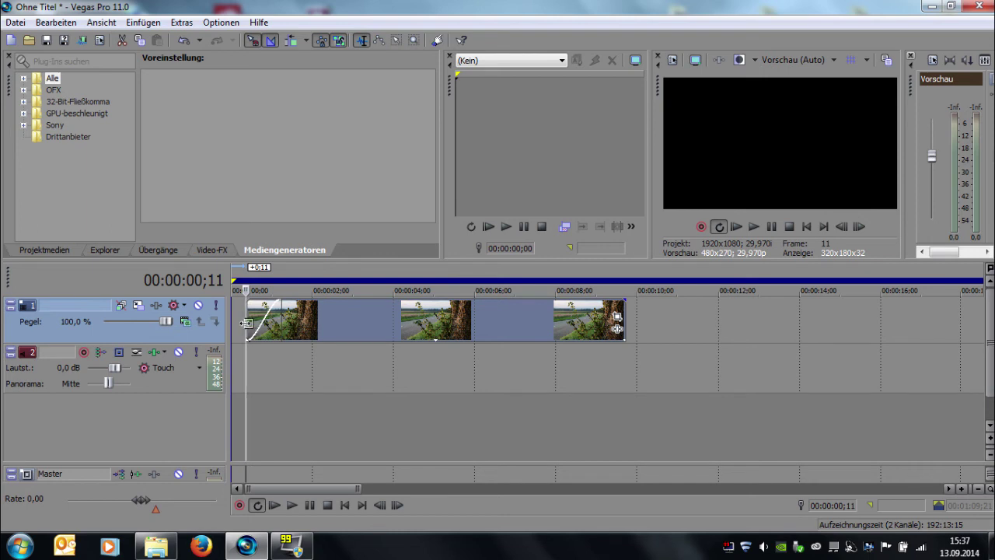
- Drag the clip back to 0:00 and replay the opening up to 00:00:03;03
left_click_drag(244, 324, 236, 324)
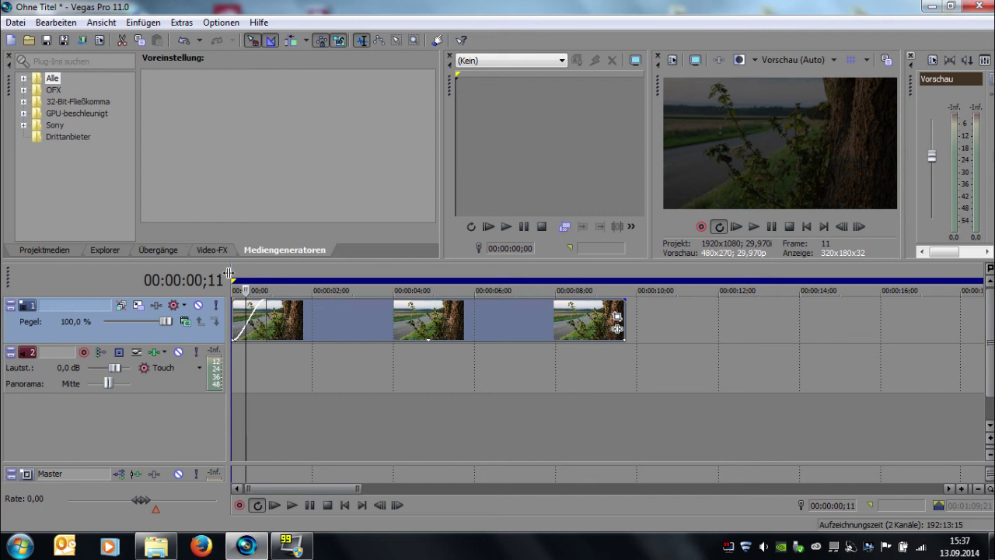
left_click(234, 273)
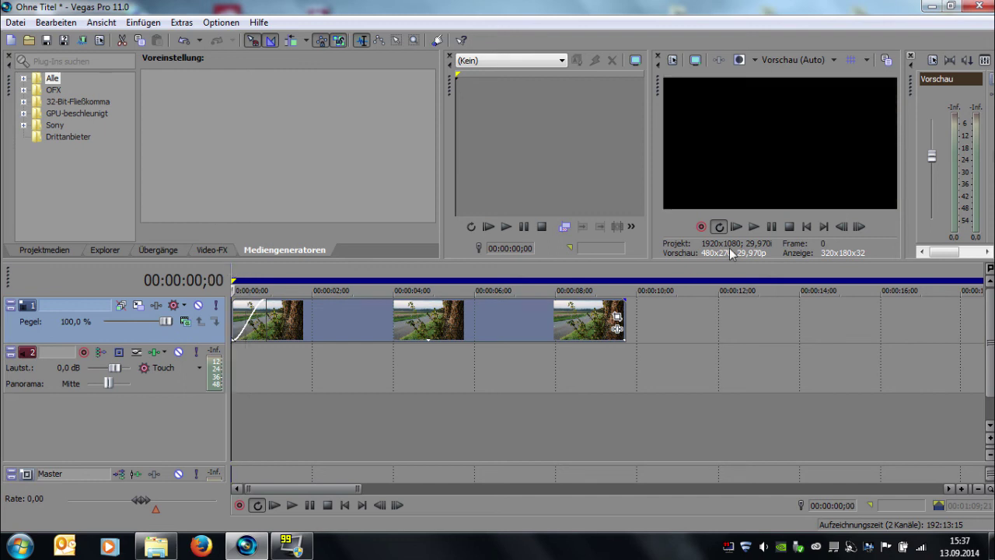
left_click(754, 227)
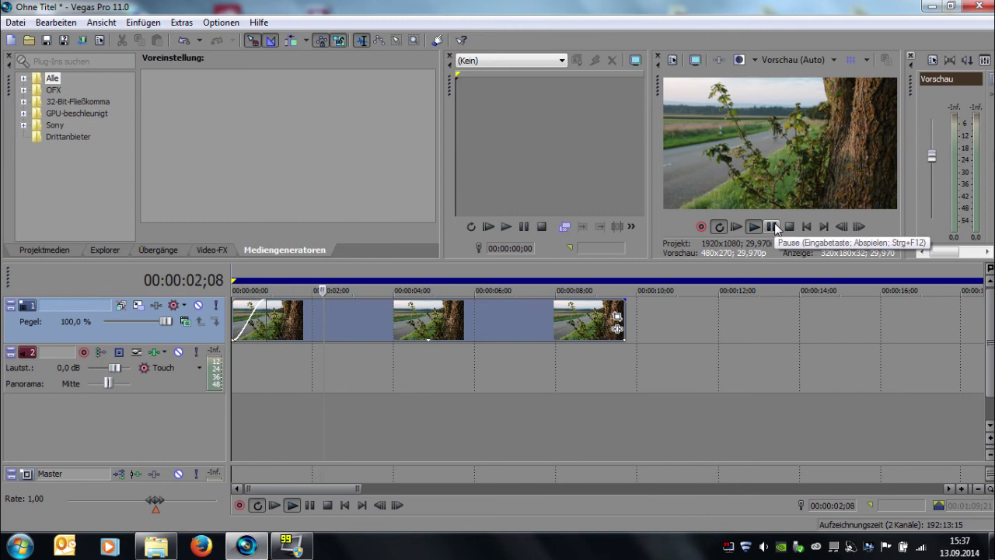
left_click(772, 226)
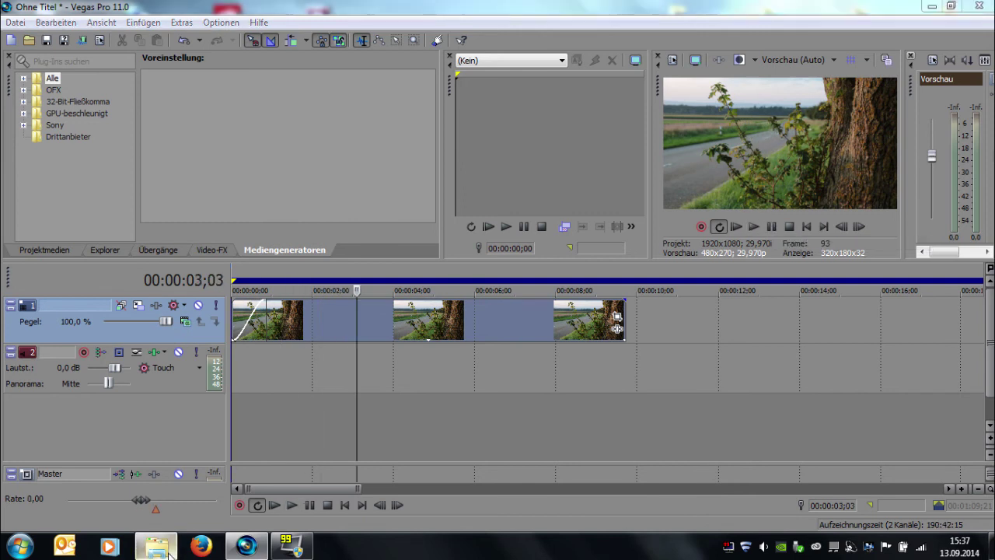
- Drag MVI_3837 from the Rennrad folder in Explorer onto the Vegas track after the first clip
left_click(175, 547)
scroll(886, 228, "up", 3)
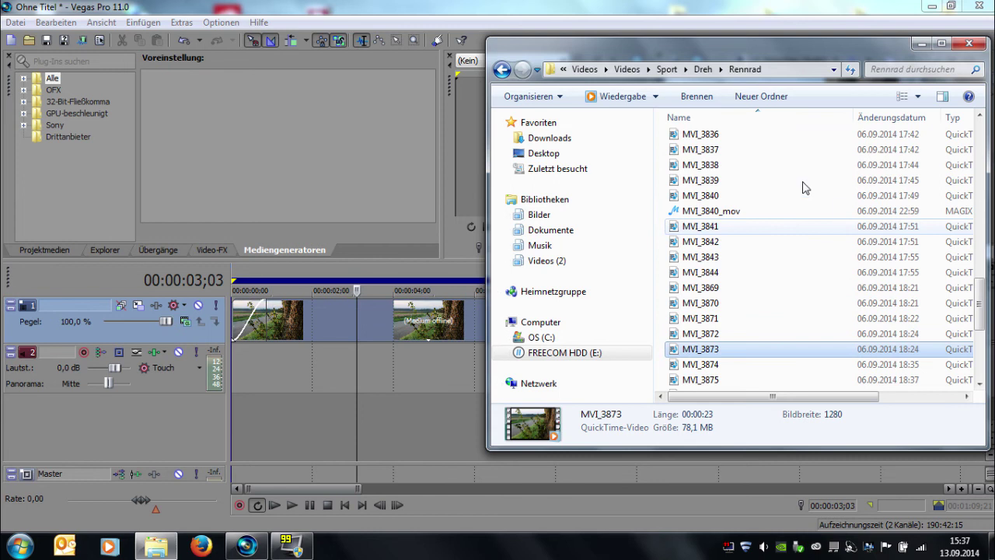
left_click_drag(706, 151, 382, 370)
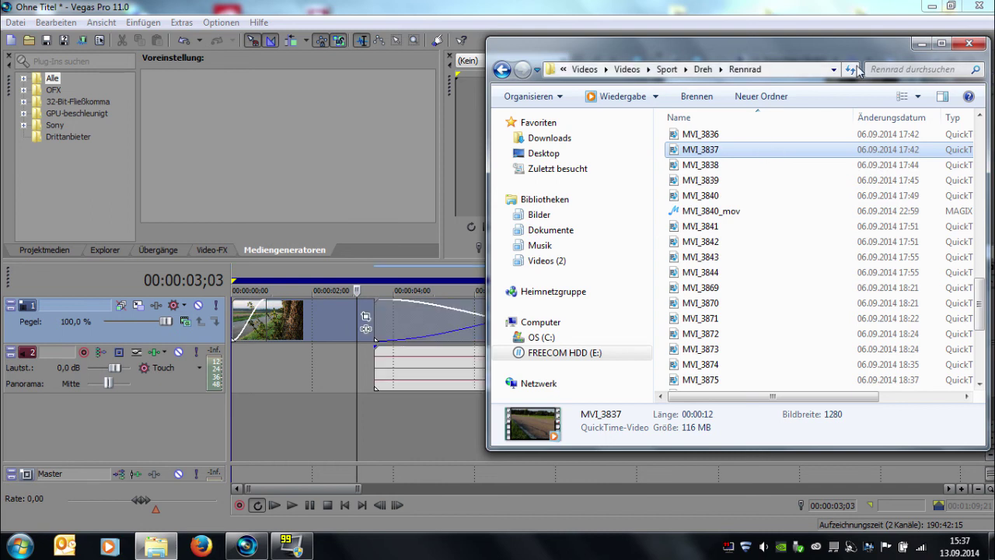
left_click(921, 47)
mouse_move(505, 322)
left_mouse_down()
mouse_move(970, 330)
mouse_move(746, 310)
left_mouse_up()
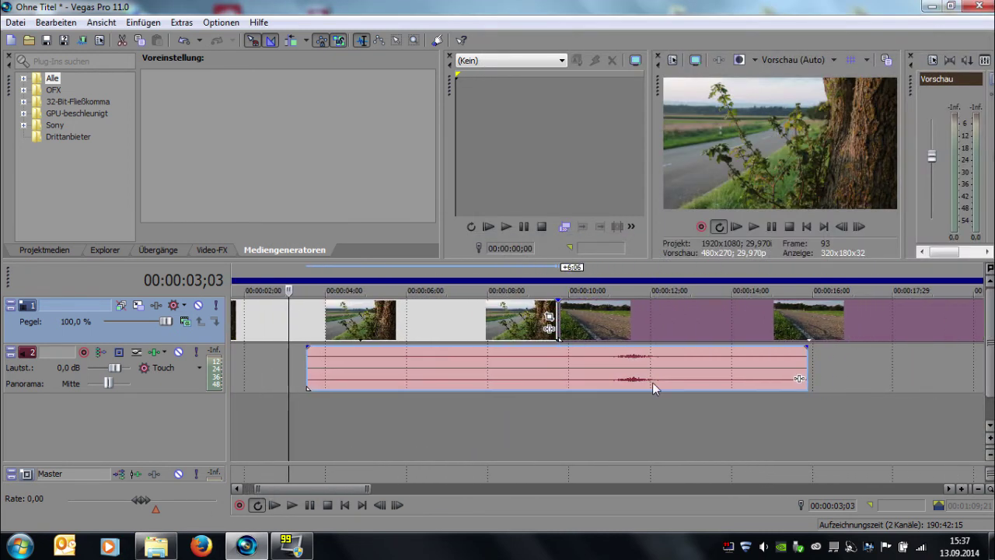
- Delete the audio event of the MVI_3837 clip
left_click(652, 382)
key("Delete")
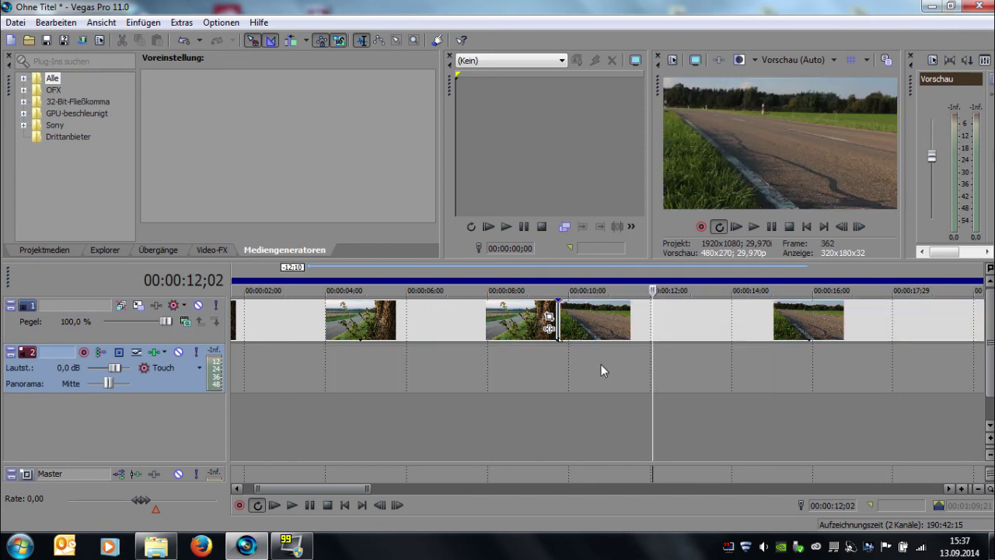
left_click_drag(370, 491, 410, 490)
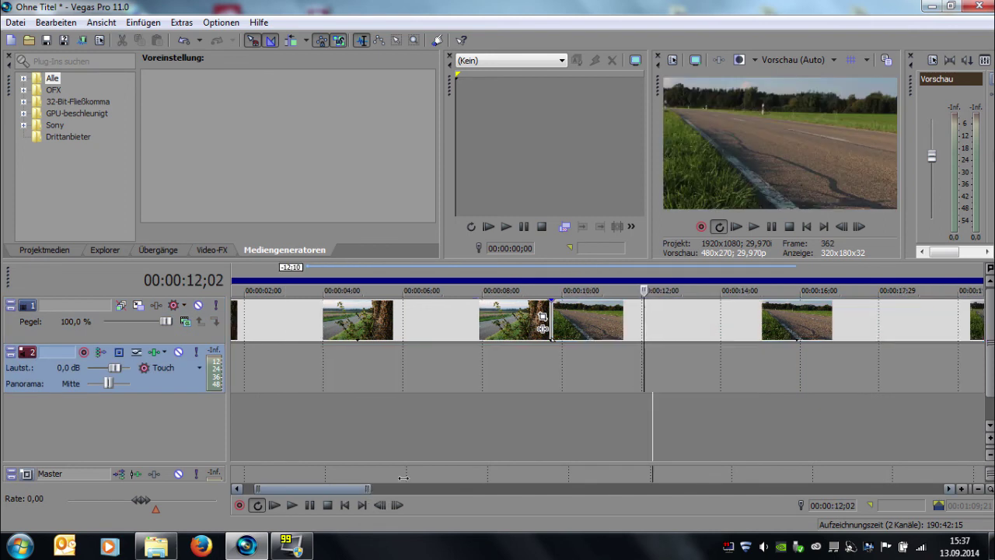
- Preview the second clip and split it at 17;26
left_click(629, 286)
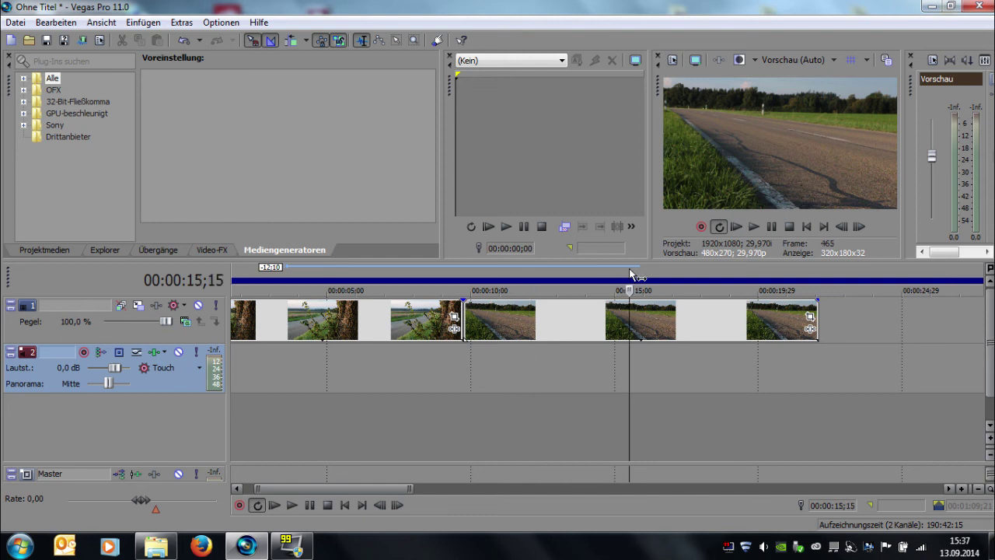
left_click(662, 286)
key("space")
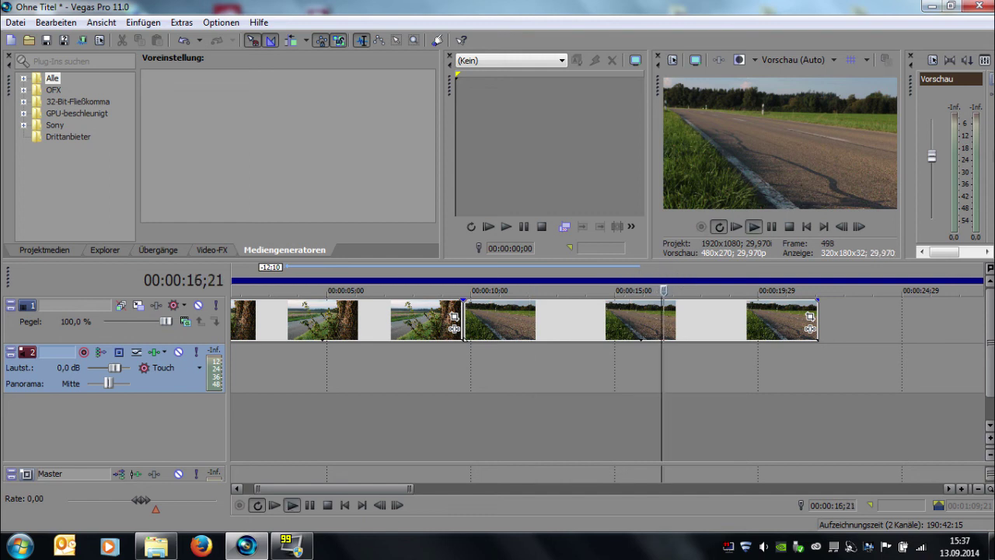
key("space")
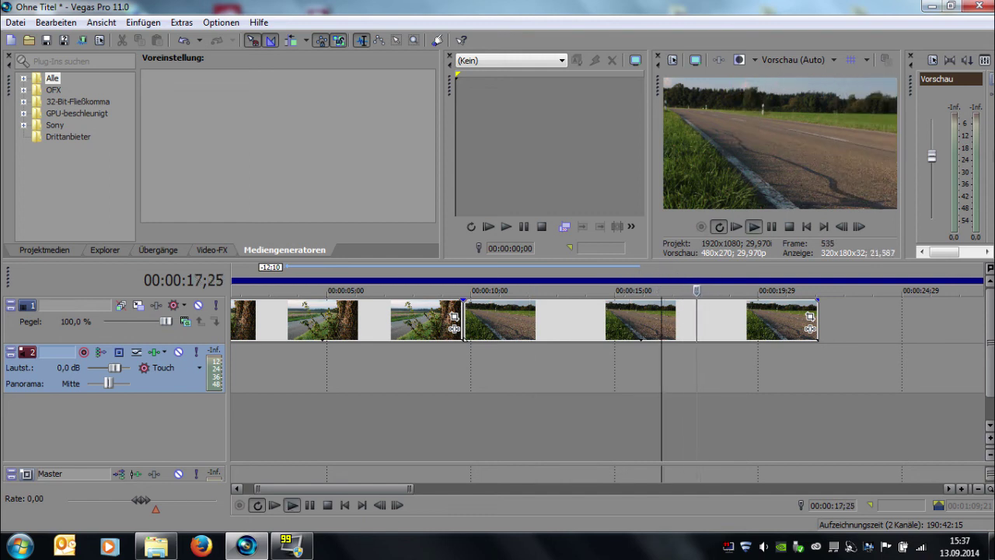
left_click(697, 309)
key("s")
- Delete the clip's front part and snap the remainder against the first clip's end at 00:00:09;08
left_click(638, 341)
key("Delete")
mouse_move(777, 316)
left_mouse_down()
mouse_move(534, 330)
mouse_move(542, 325)
left_mouse_up()
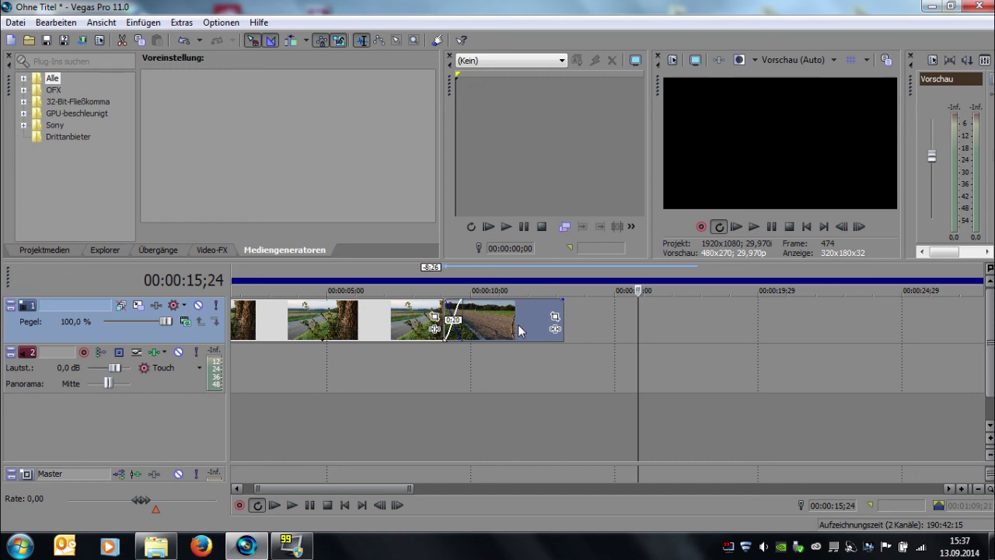
left_click(449, 272)
scroll(684, 314, "up", 4)
mouse_move(684, 314)
left_mouse_down()
mouse_move(683, 304)
mouse_move(682, 320)
left_mouse_up()
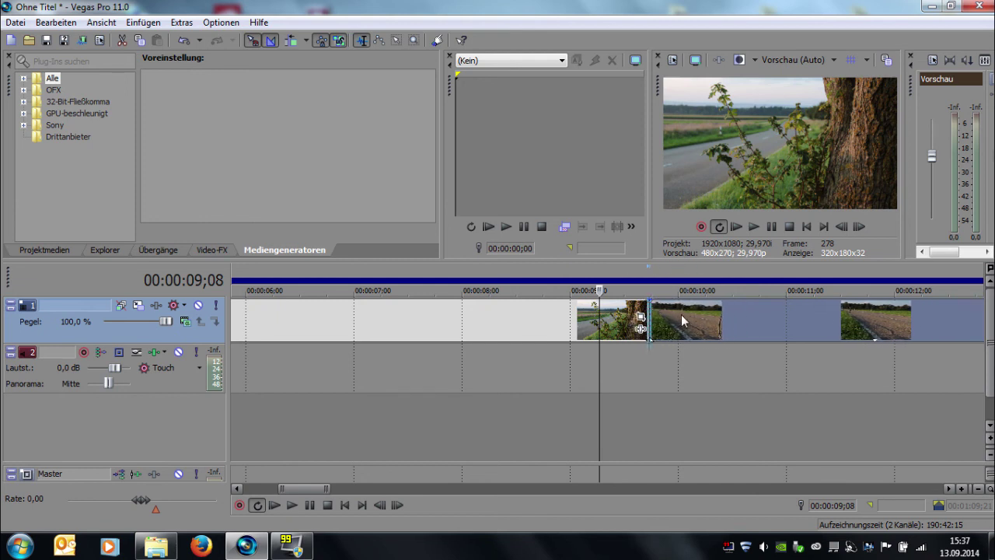
- Drag the second clip over the first clip's end to form a 0:08 crossfade
left_click(752, 228)
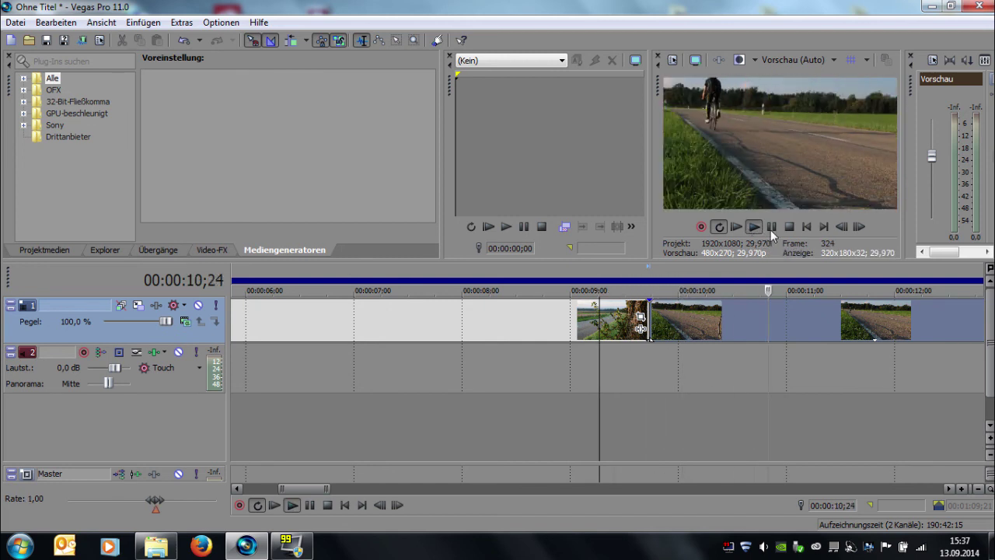
left_click(771, 227)
left_click(605, 290)
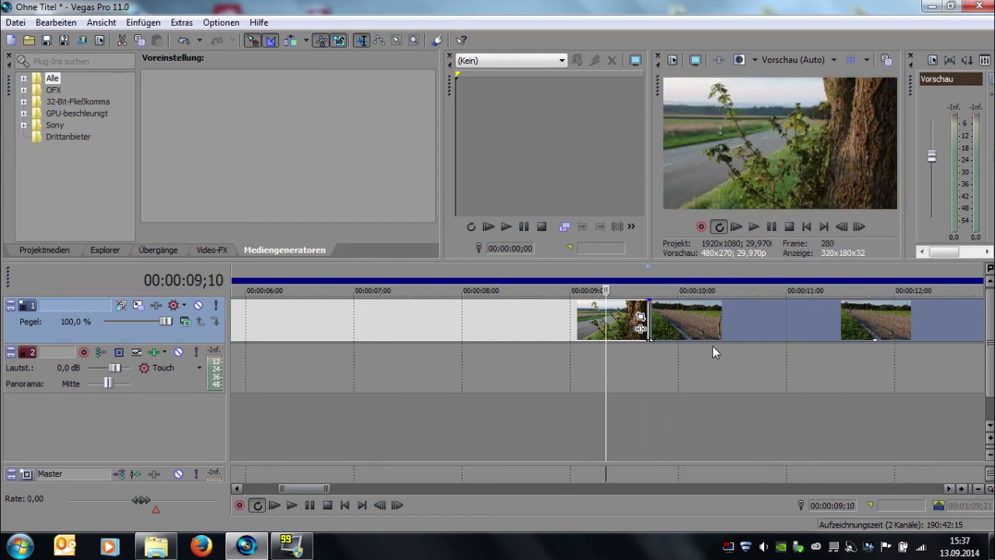
left_click_drag(736, 317, 551, 273)
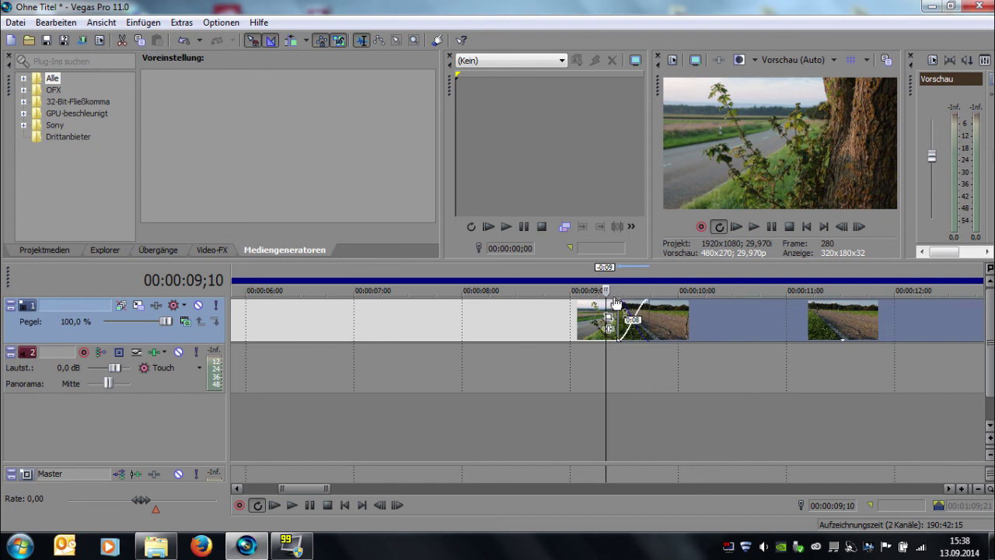
- Play back the new crossfade between the two clips
left_click(549, 274)
left_click(747, 228)
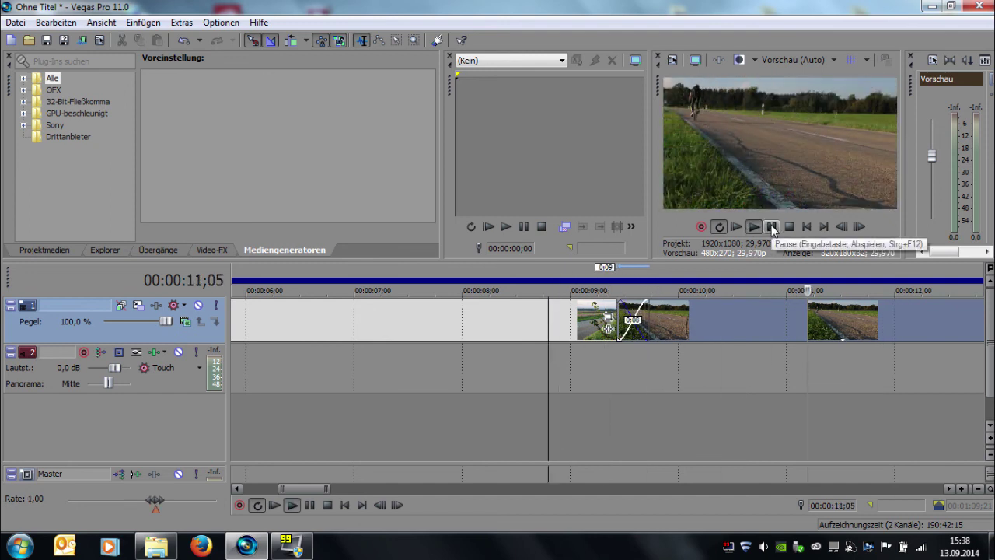
left_click(771, 226)
scroll(527, 399, "down", 3)
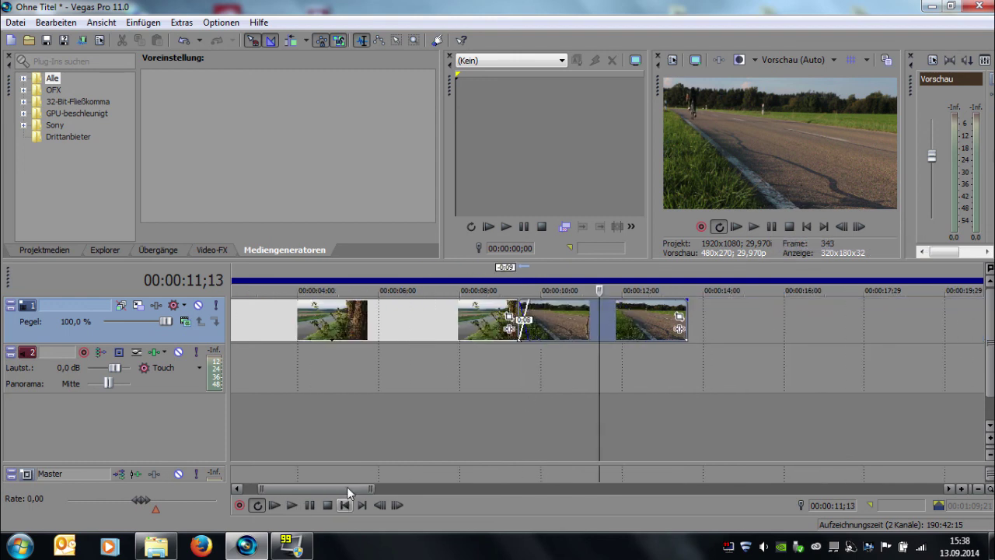
left_click_drag(347, 487, 294, 484)
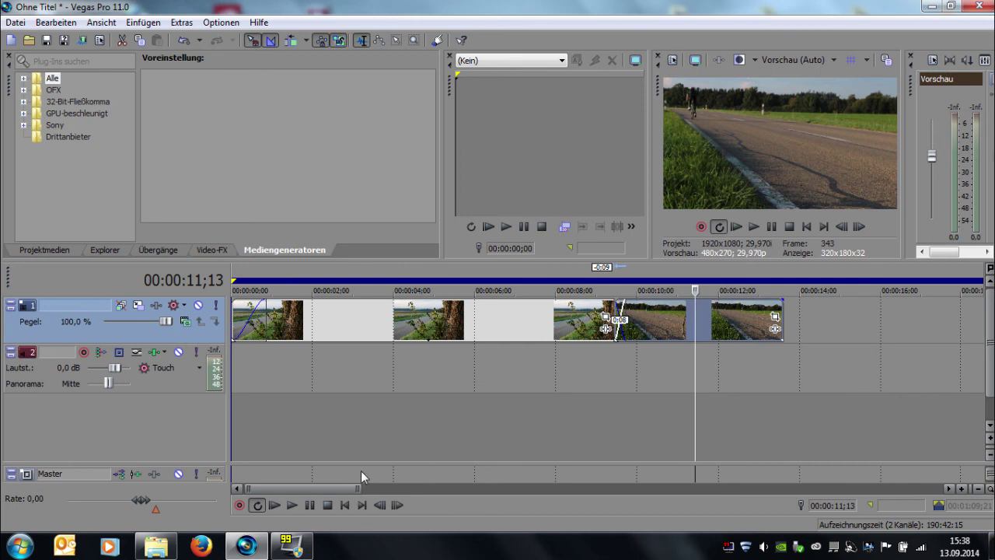
scroll(361, 471, "right", 3)
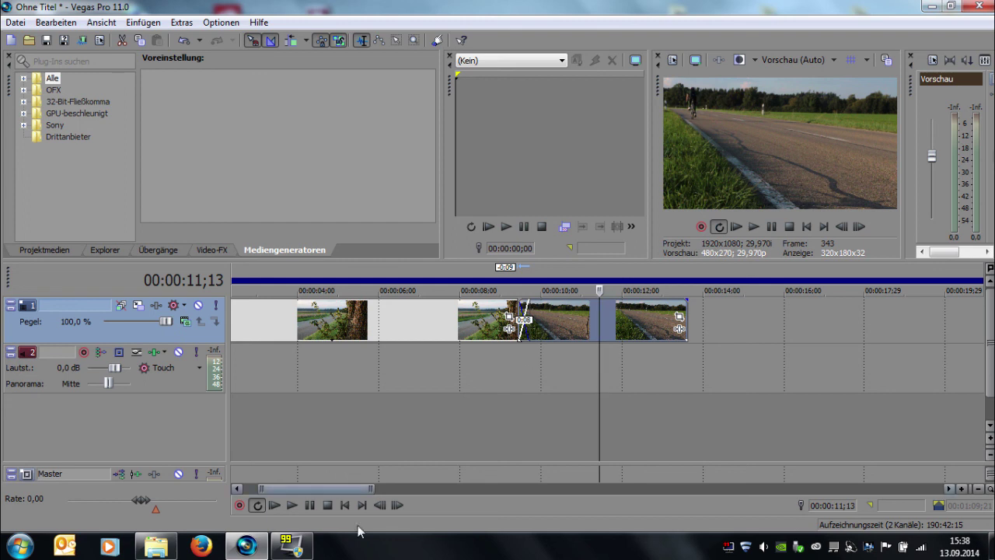
left_click_drag(354, 487, 314, 490)
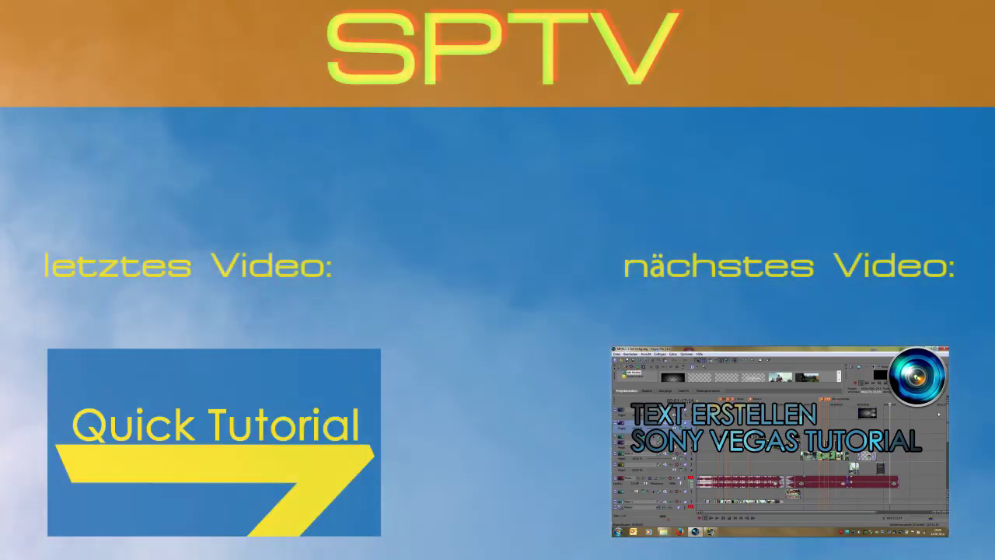